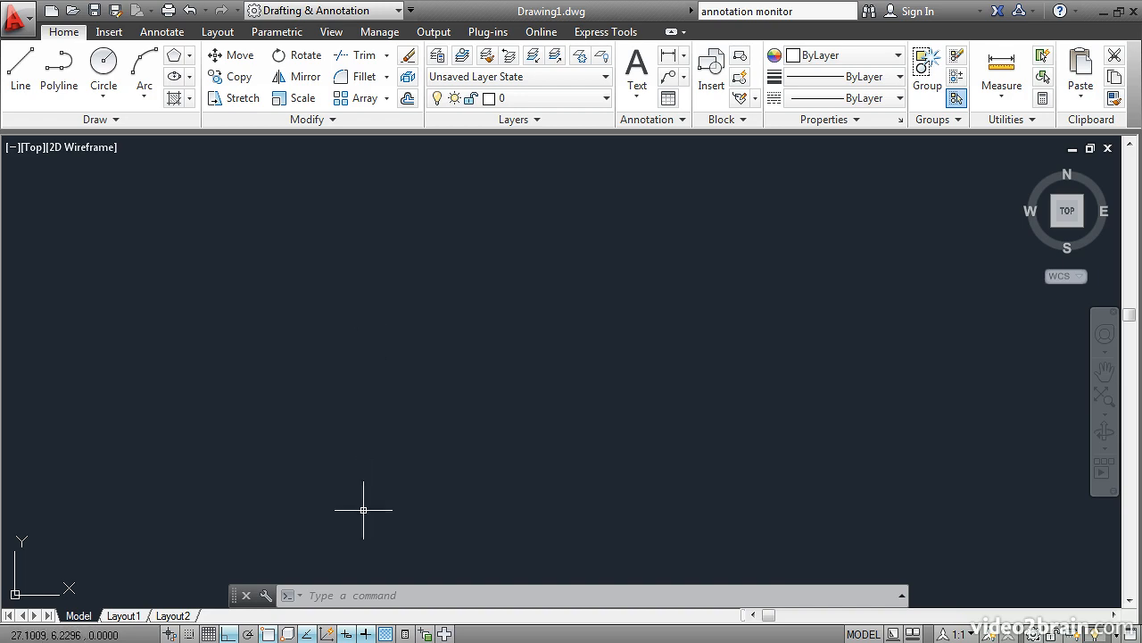
# - Turn off lineweight display, object snap tracking, object snap and Ortho mode
pyautogui.click(366, 633)
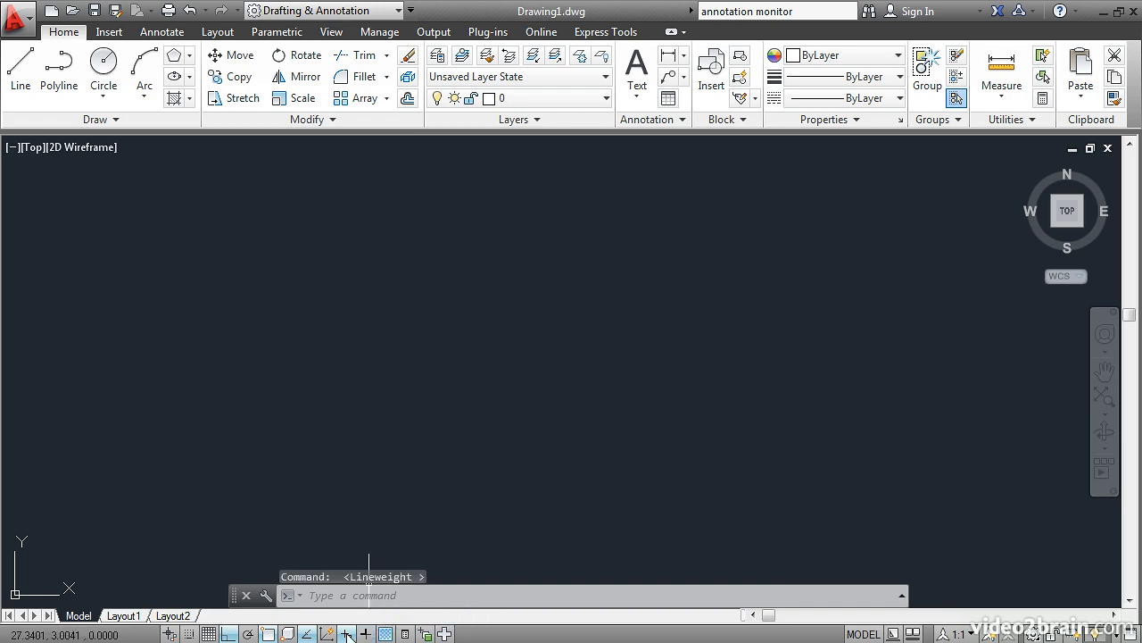
pyautogui.click(306, 634)
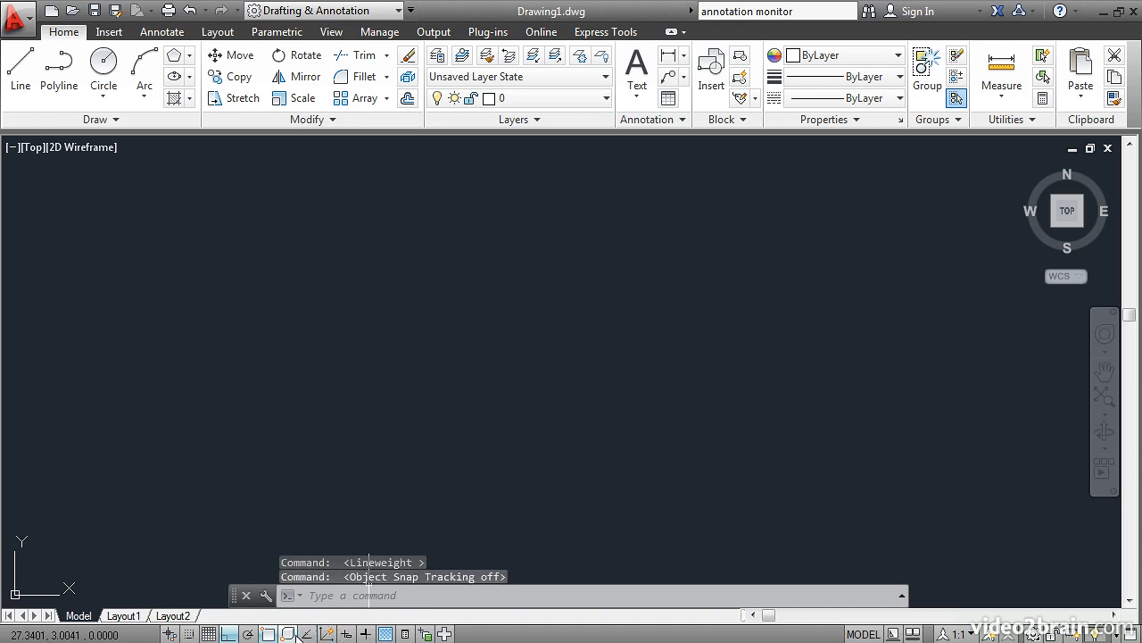
pyautogui.click(268, 635)
pyautogui.click(228, 634)
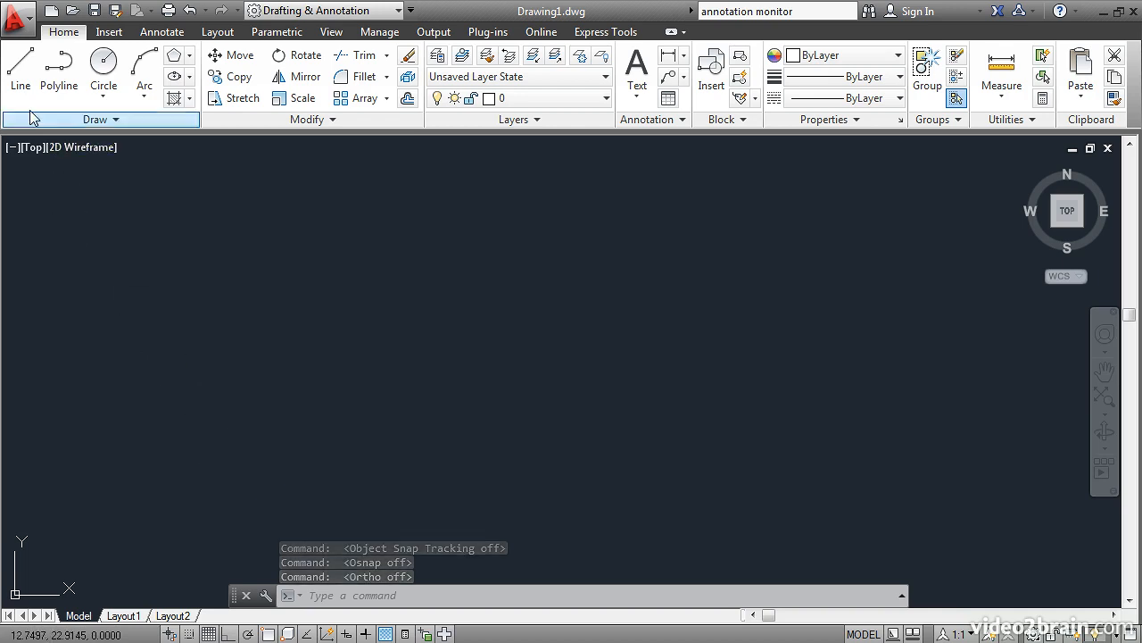
# - Draw a zigzag of six connected line segments, undoing the last one and closing the shape back to its first point
pyautogui.click(23, 80)
pyautogui.click(139, 260)
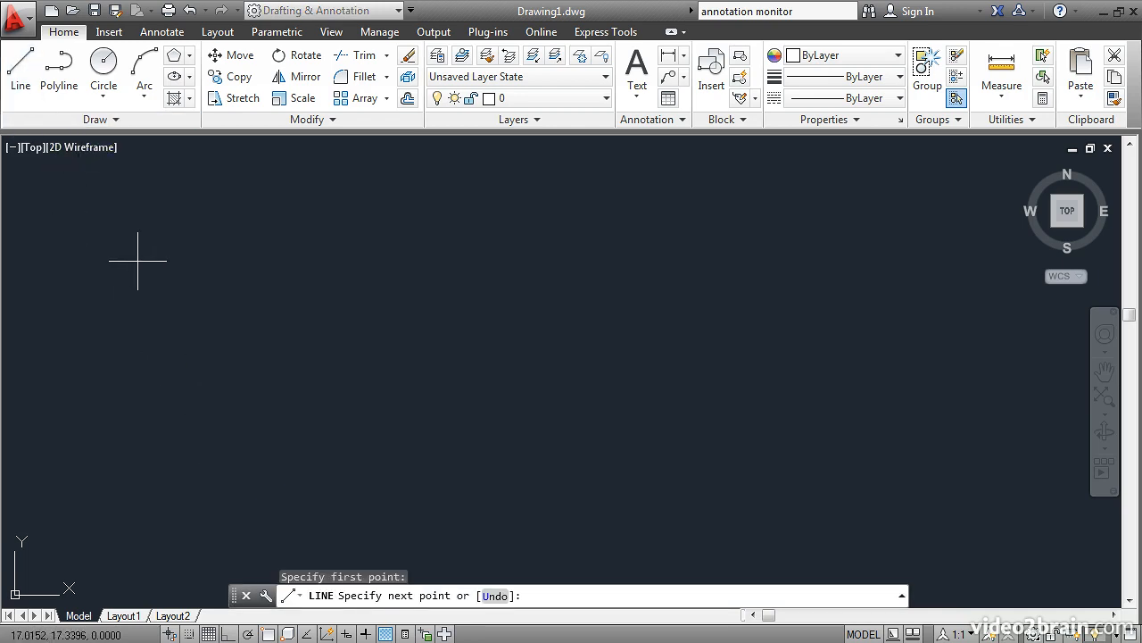
pyautogui.click(195, 334)
pyautogui.click(287, 219)
pyautogui.click(348, 296)
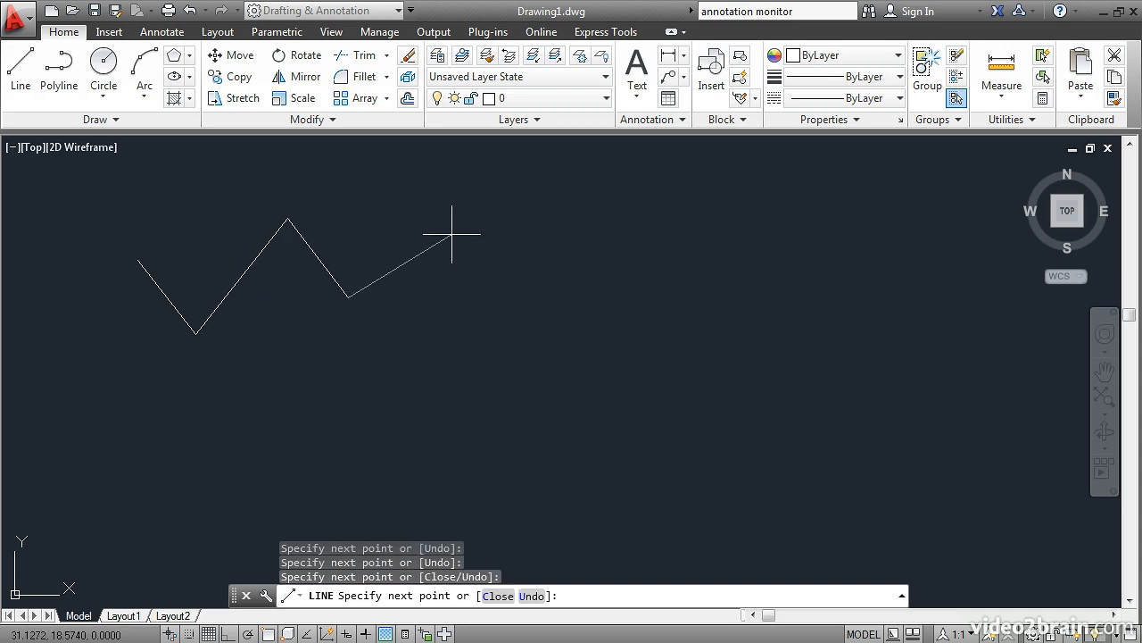
pyautogui.click(460, 230)
pyautogui.click(527, 361)
pyautogui.click(385, 405)
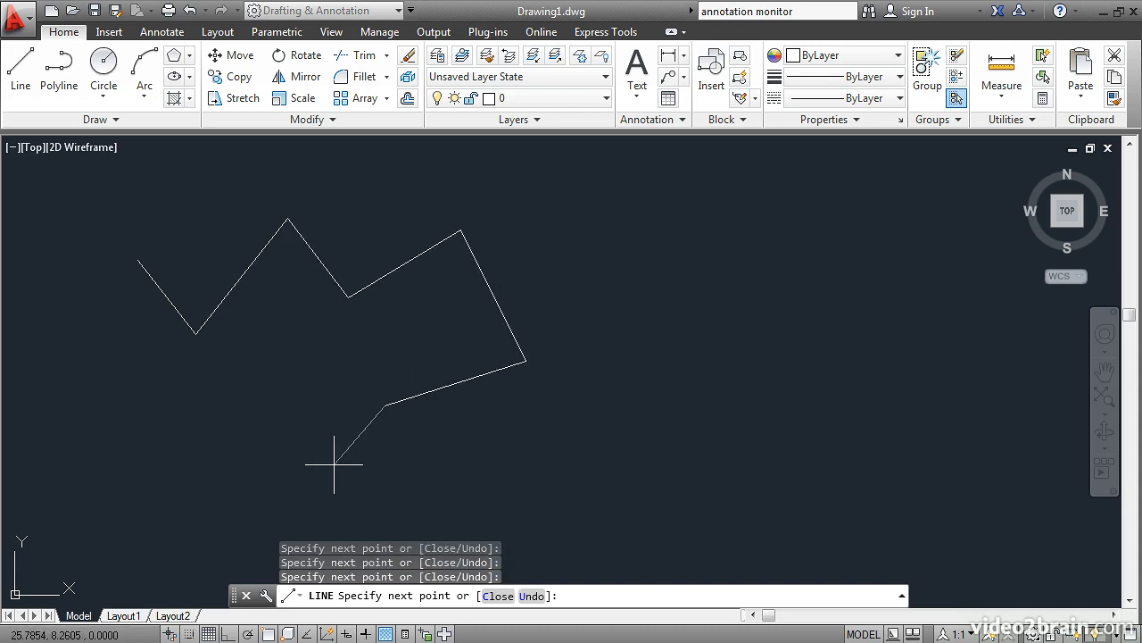
pyautogui.click(533, 596)
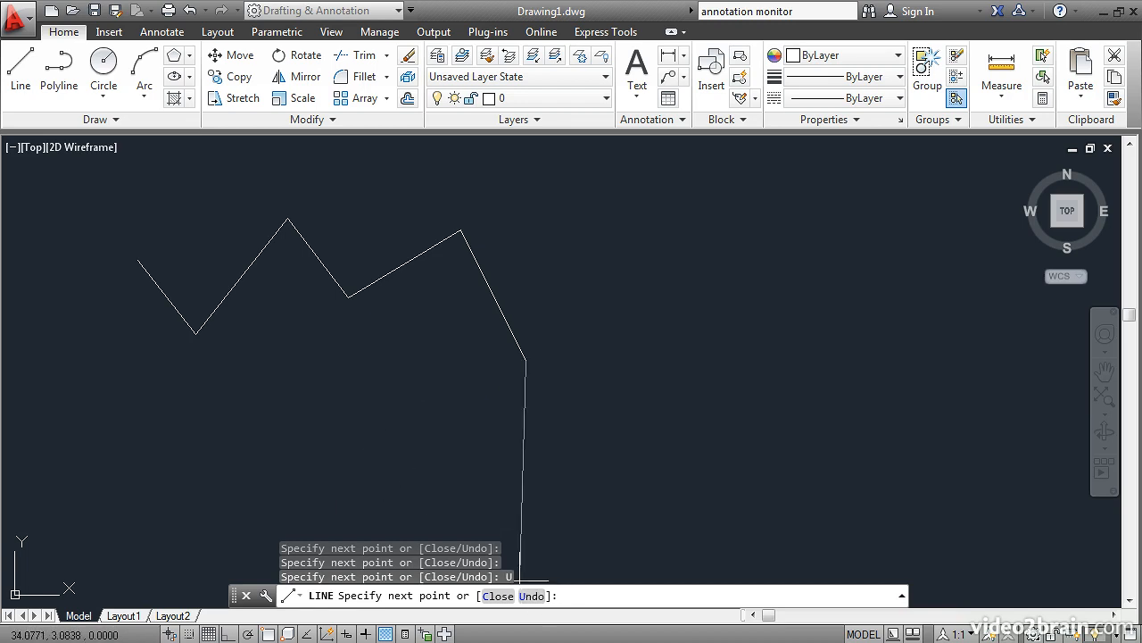
pyautogui.click(497, 596)
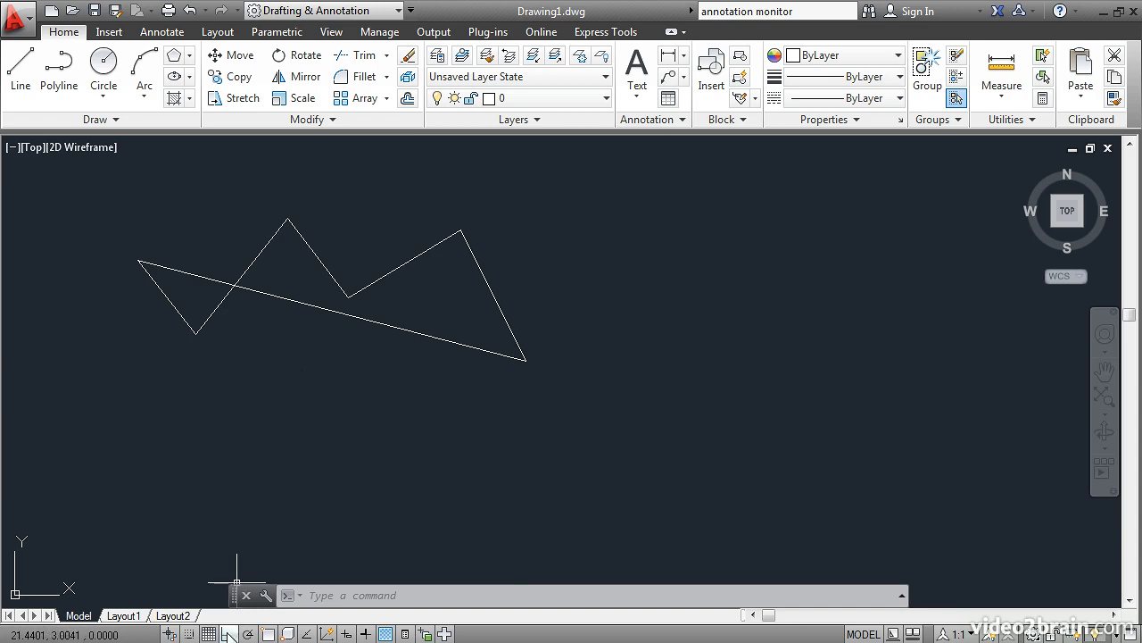
# - With Ortho mode on, draw an open chain of seven connected horizontal and vertical line segments to the right of the zigzag
pyautogui.click(229, 634)
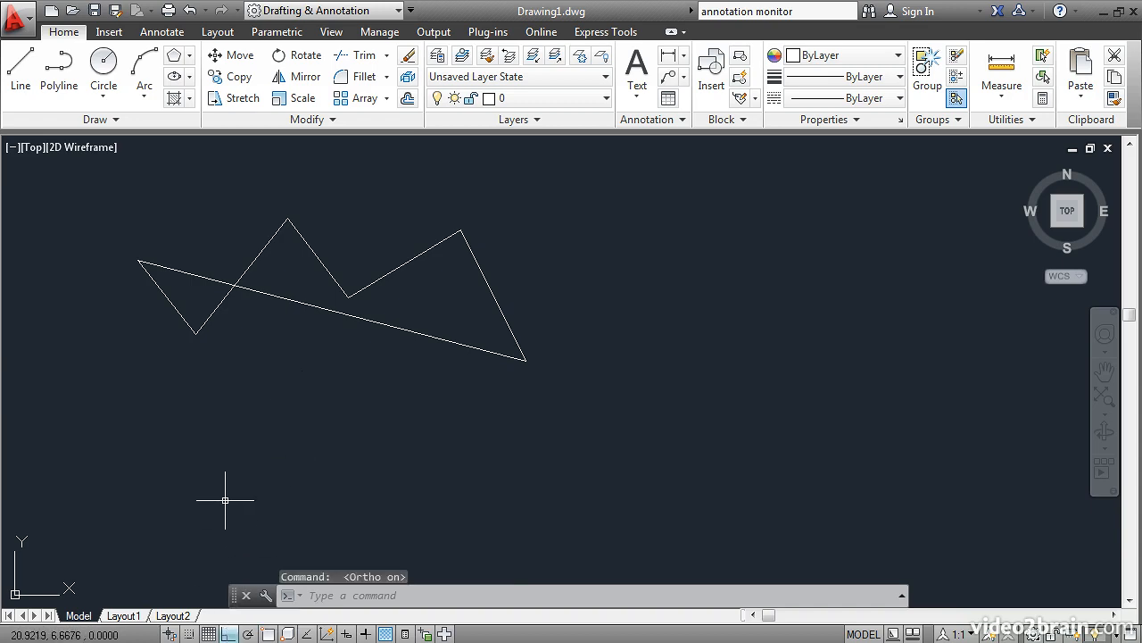
pyautogui.write('l')
pyautogui.press('Return')
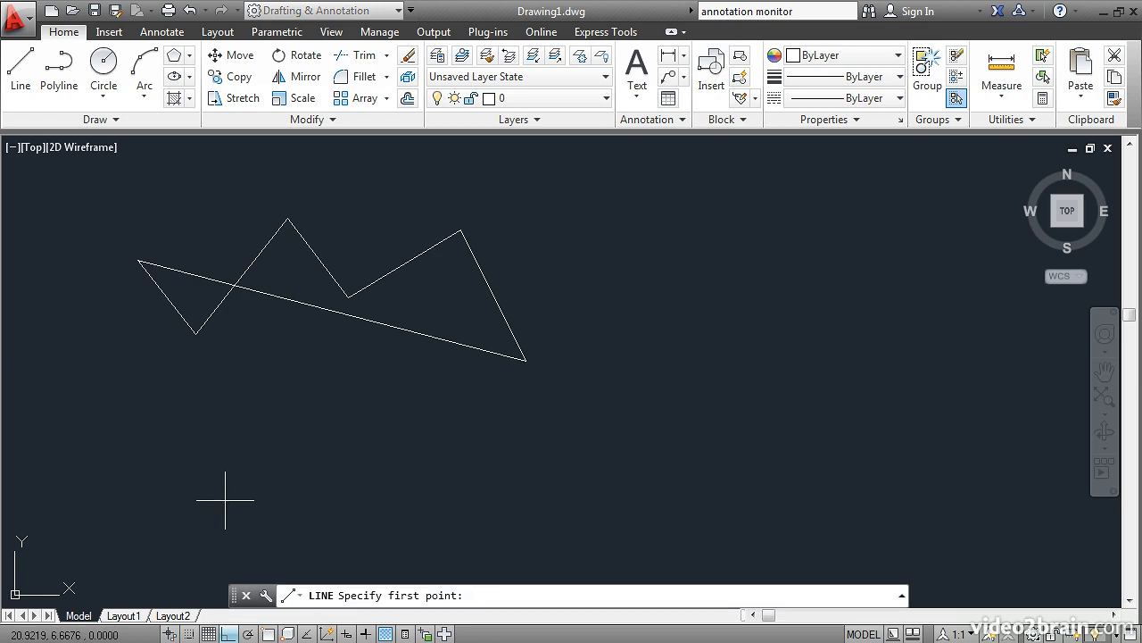
pyautogui.click(676, 362)
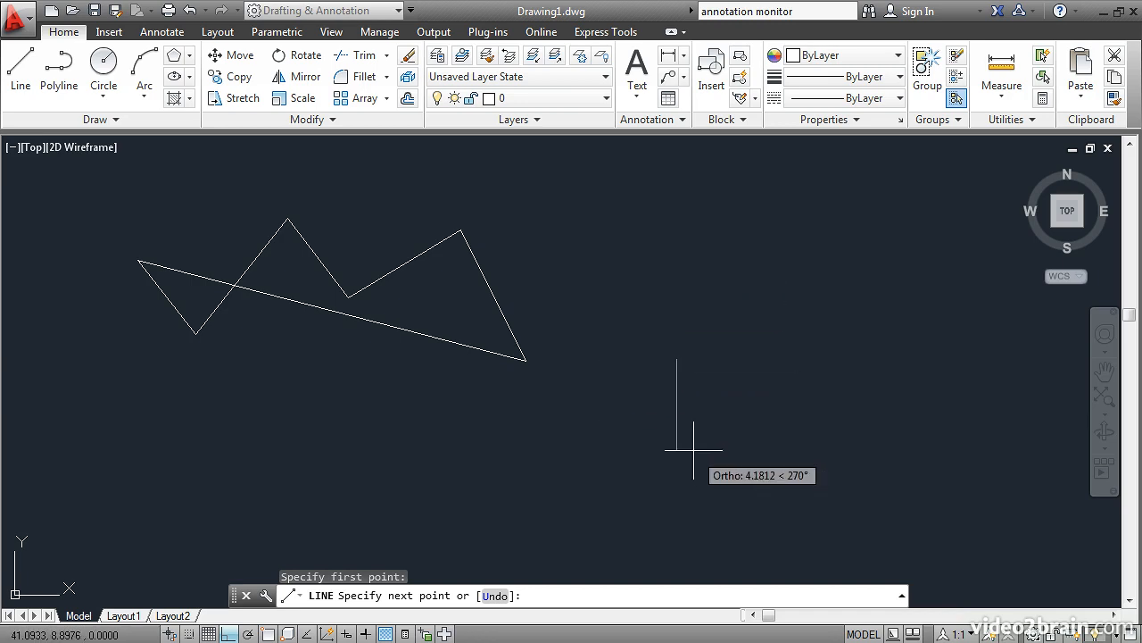
pyautogui.click(785, 359)
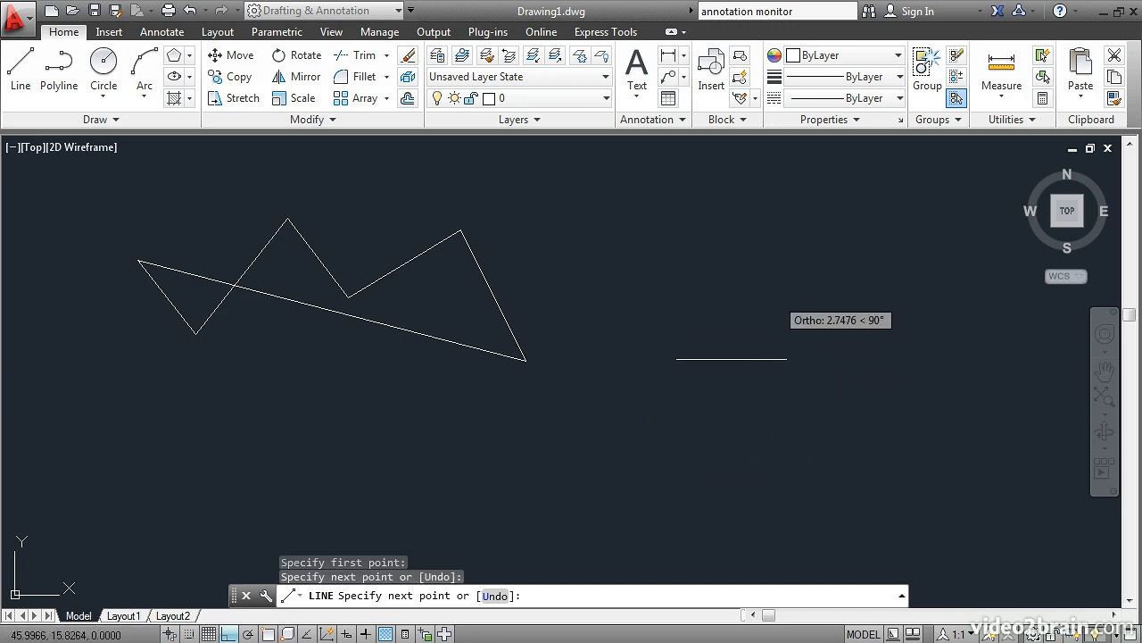
pyautogui.click(787, 266)
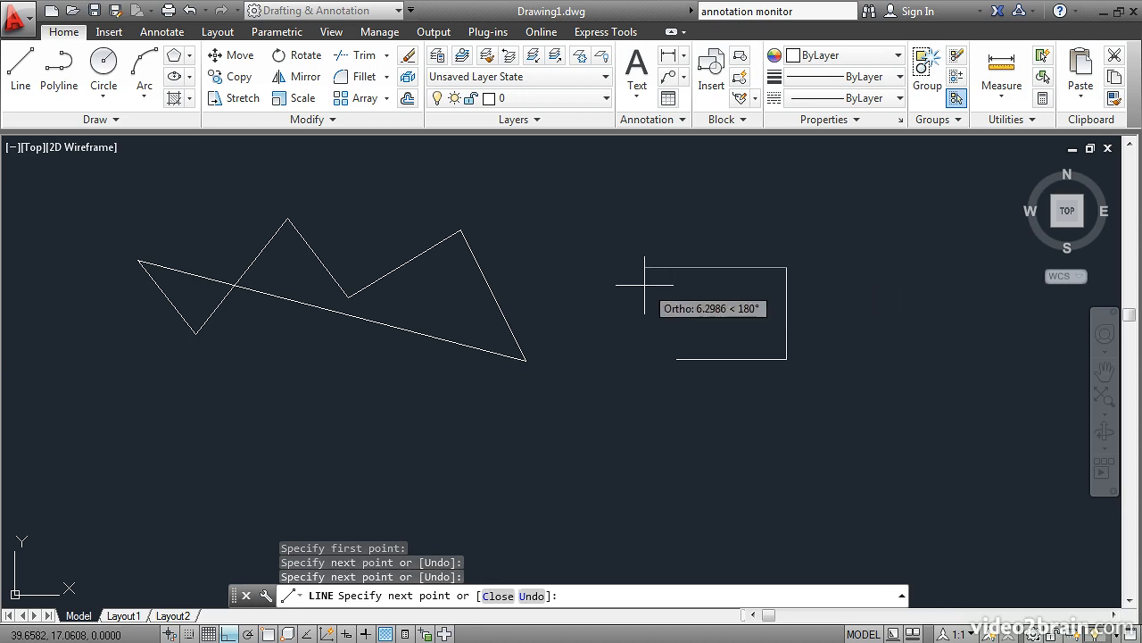
pyautogui.click(645, 267)
pyautogui.click(645, 437)
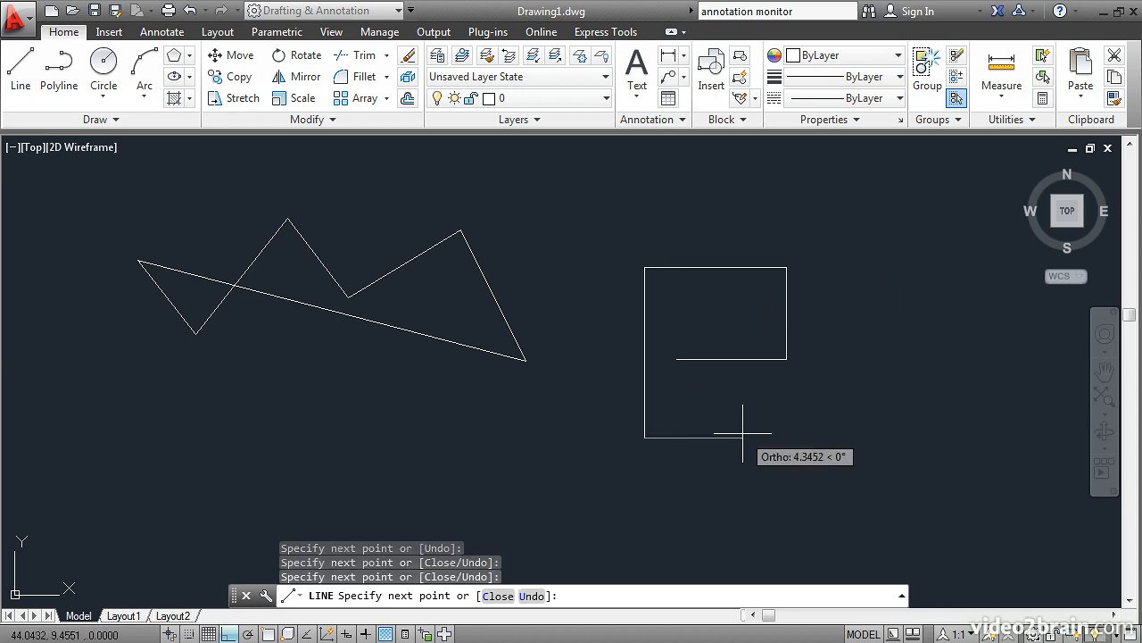
pyautogui.click(743, 438)
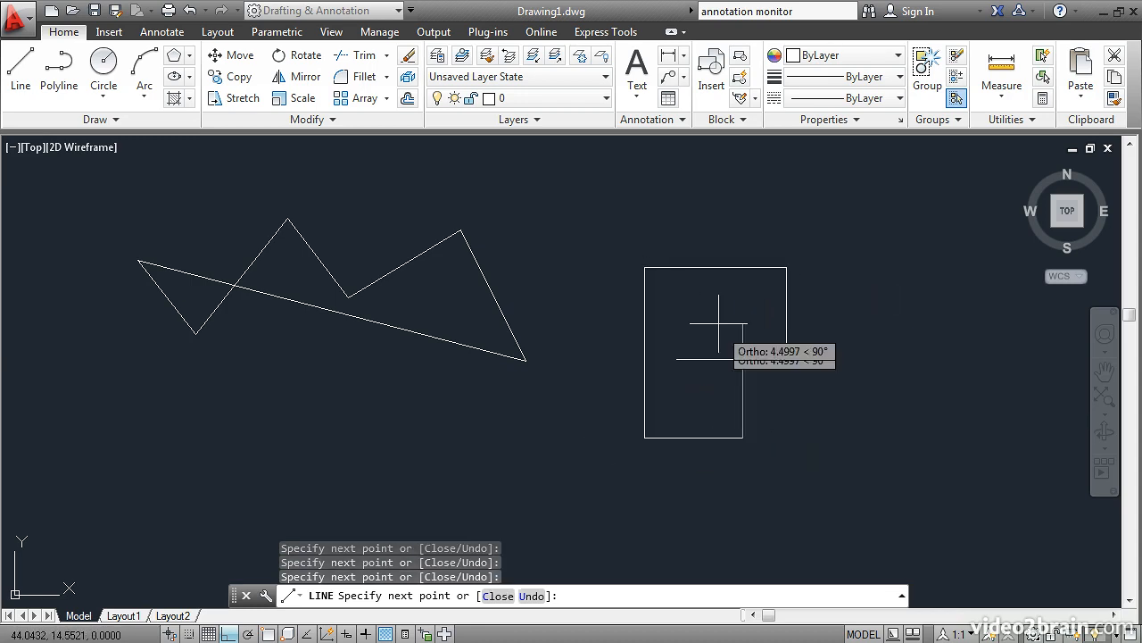
pyautogui.click(757, 227)
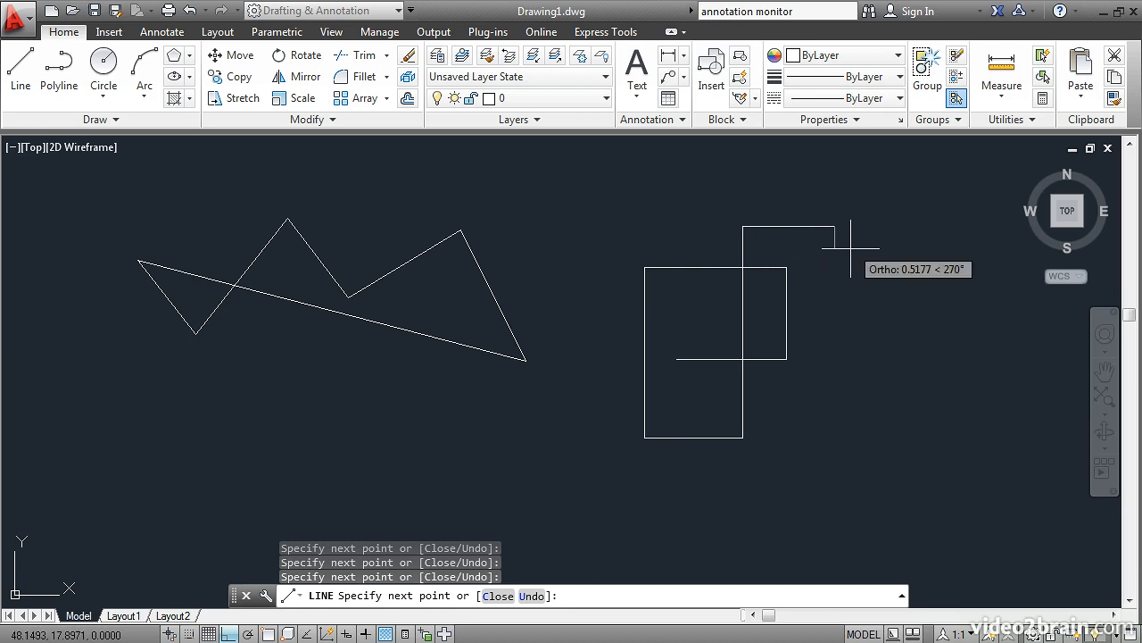
pyautogui.click(835, 228)
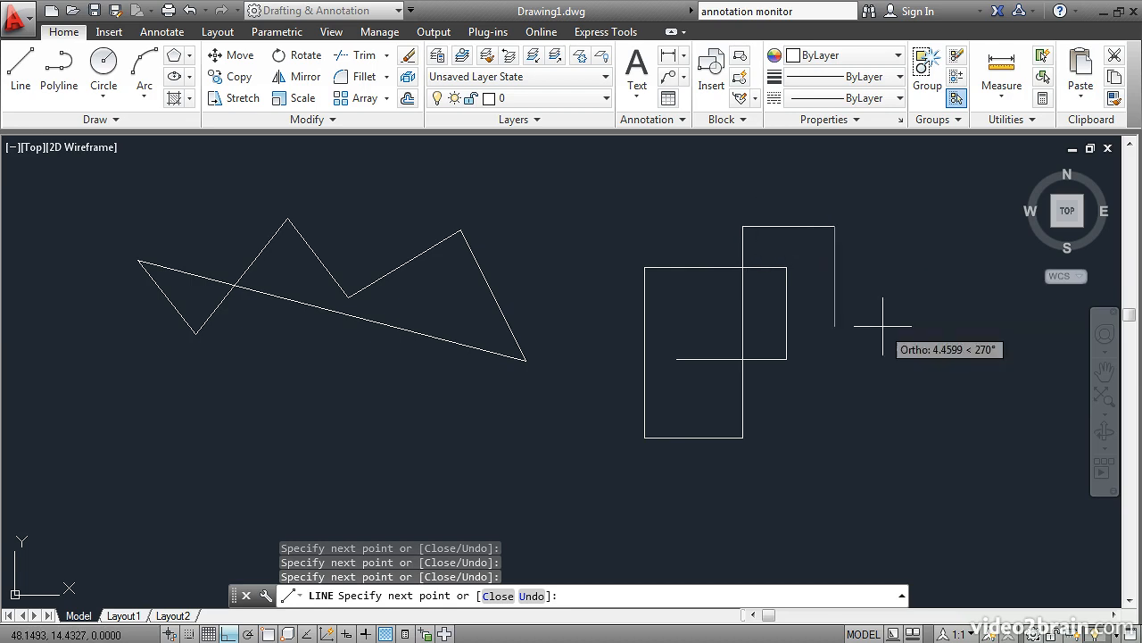
pyautogui.press('Return')
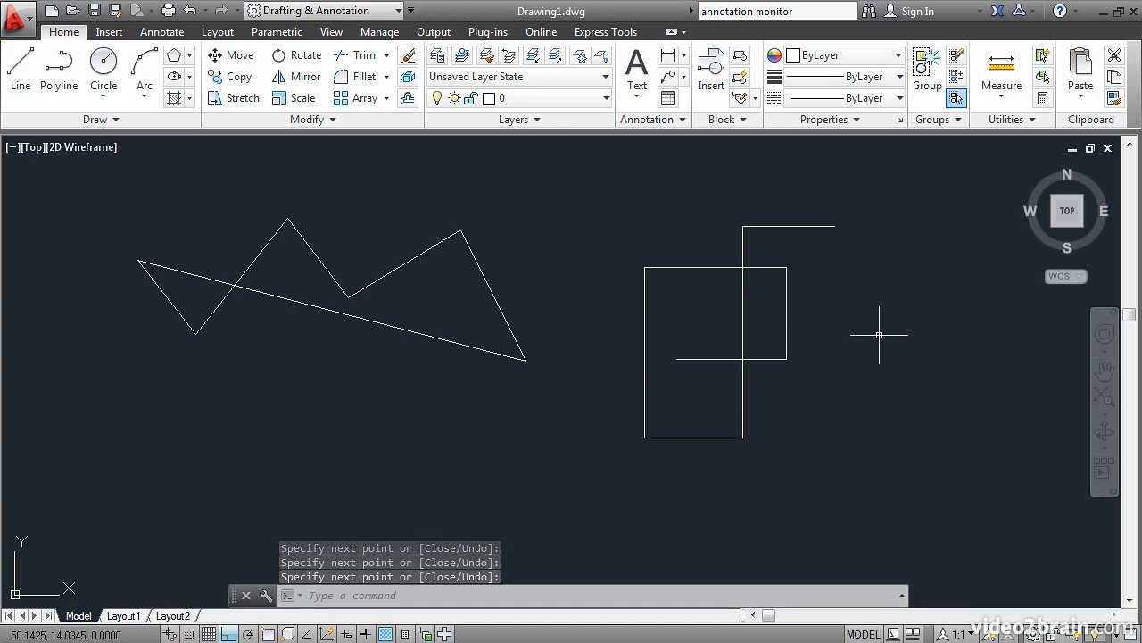
# - Turn on polar tracking in place of Ortho mode and set its angle increment to 45 degrees
pyautogui.click(249, 633)
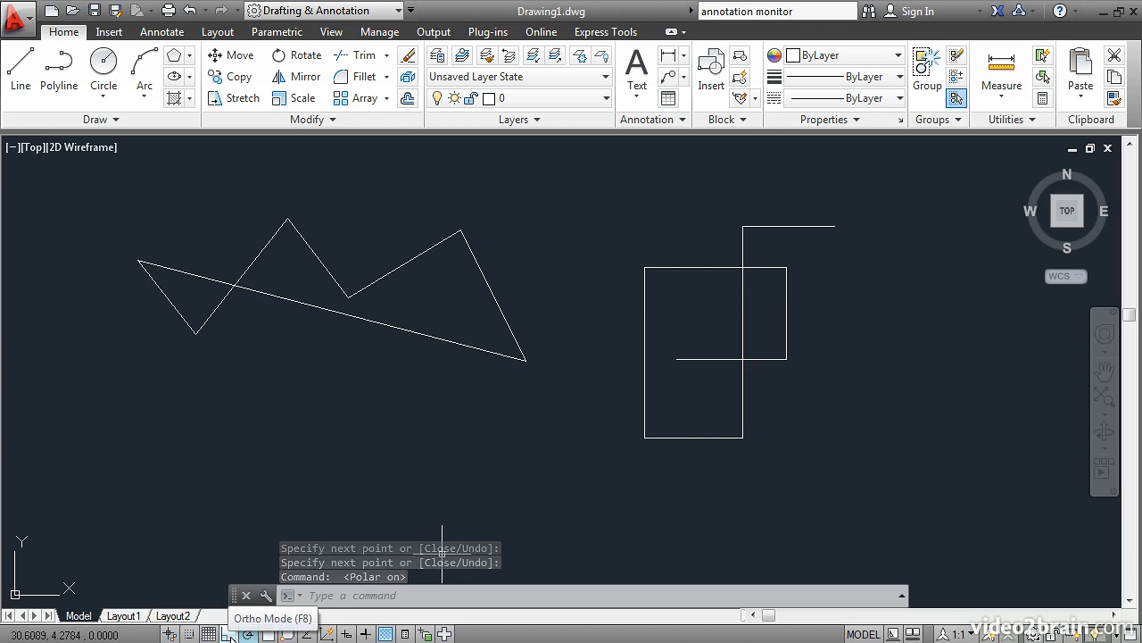
pyautogui.click(228, 632)
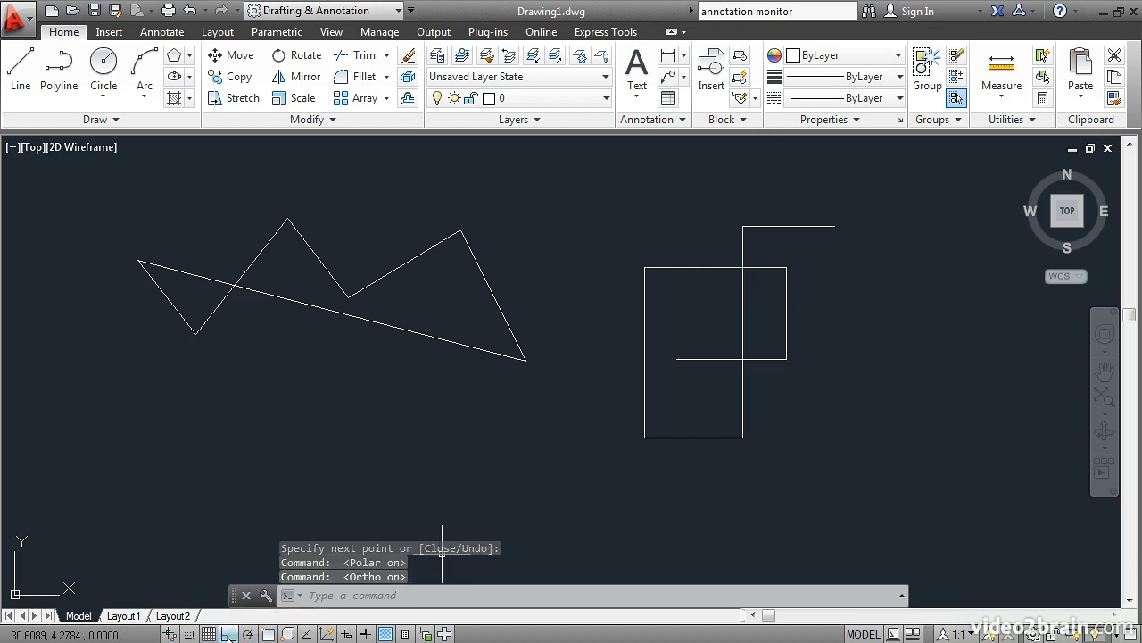
pyautogui.click(248, 634)
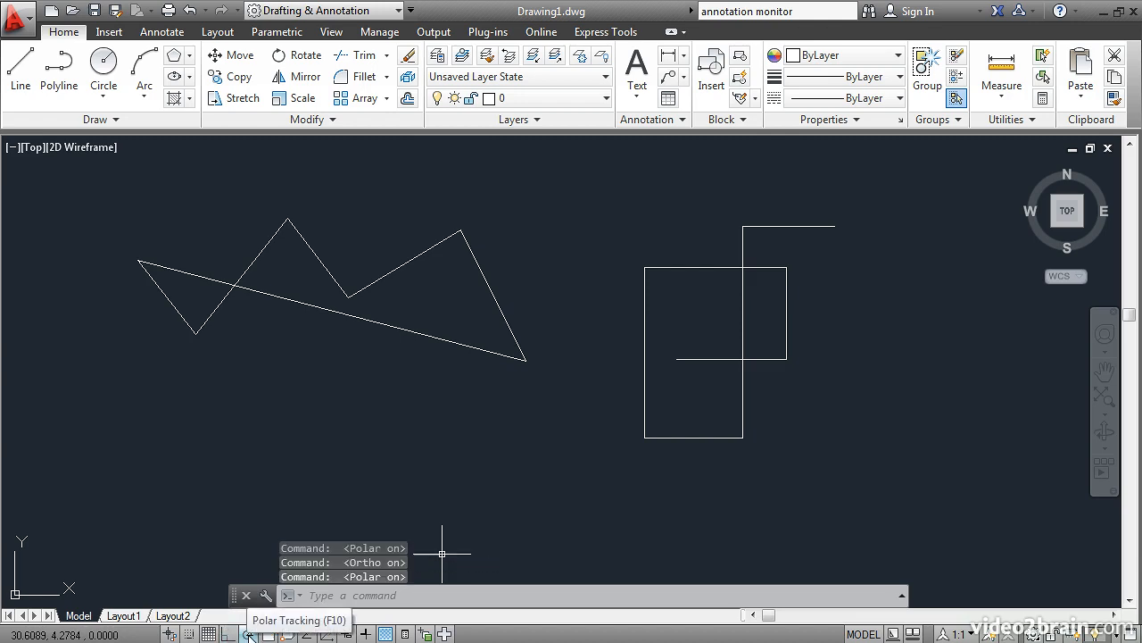
pyautogui.rightClick(250, 634)
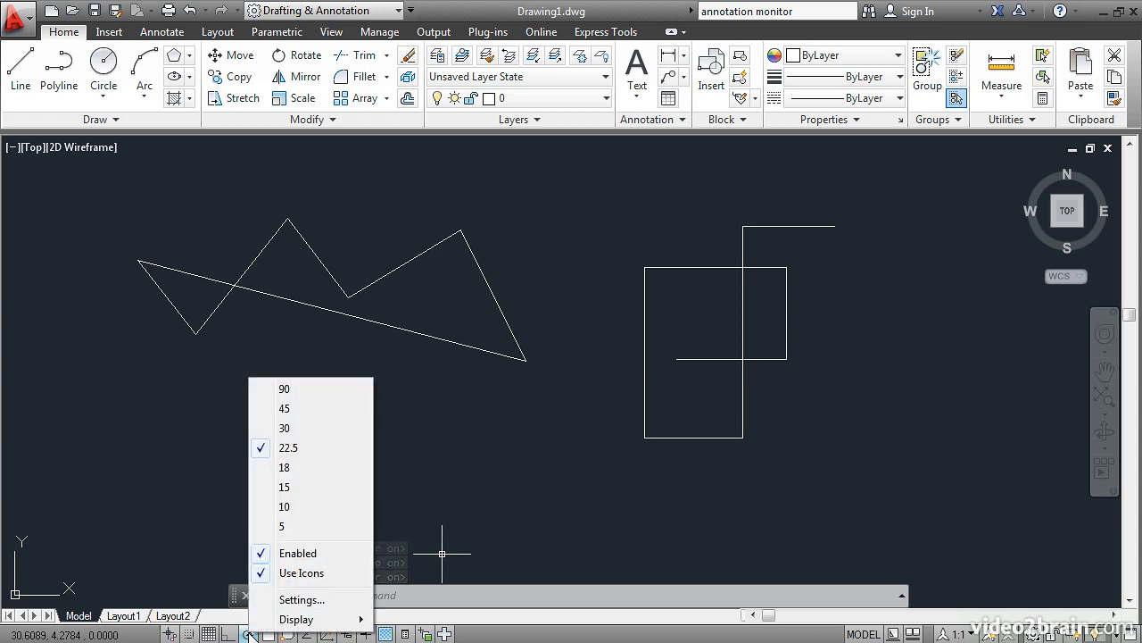
pyautogui.click(293, 410)
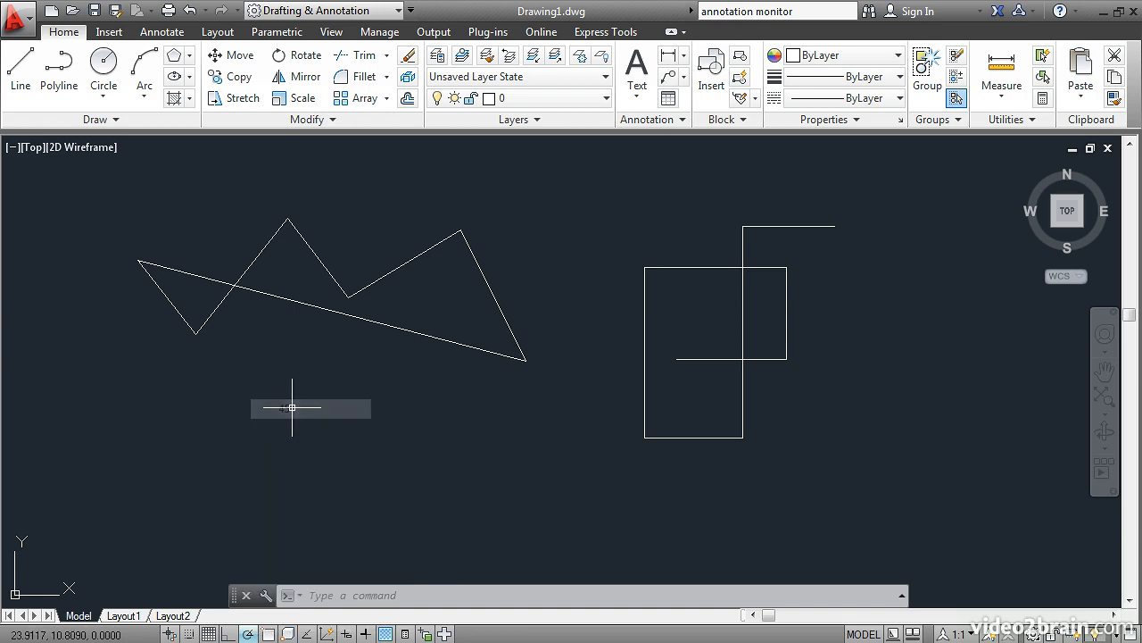
# - Draw an open chain of eight connected line segments below the zigzag, following horizontal, vertical and 45-degree polar directions
pyautogui.write('l')
pyautogui.press('Return')
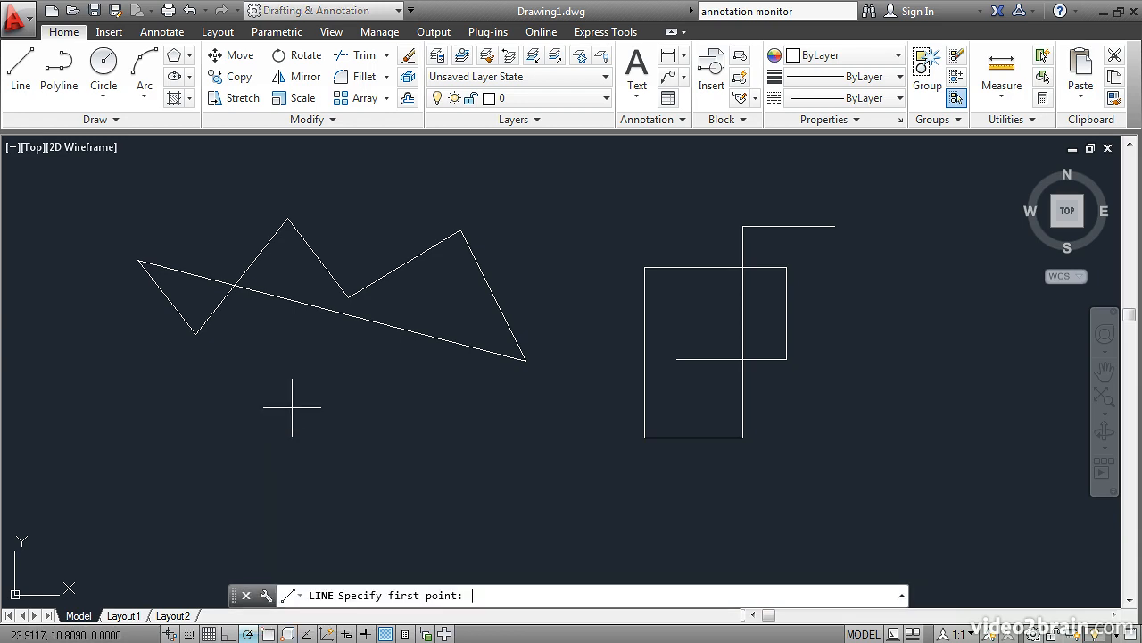
pyautogui.click(243, 446)
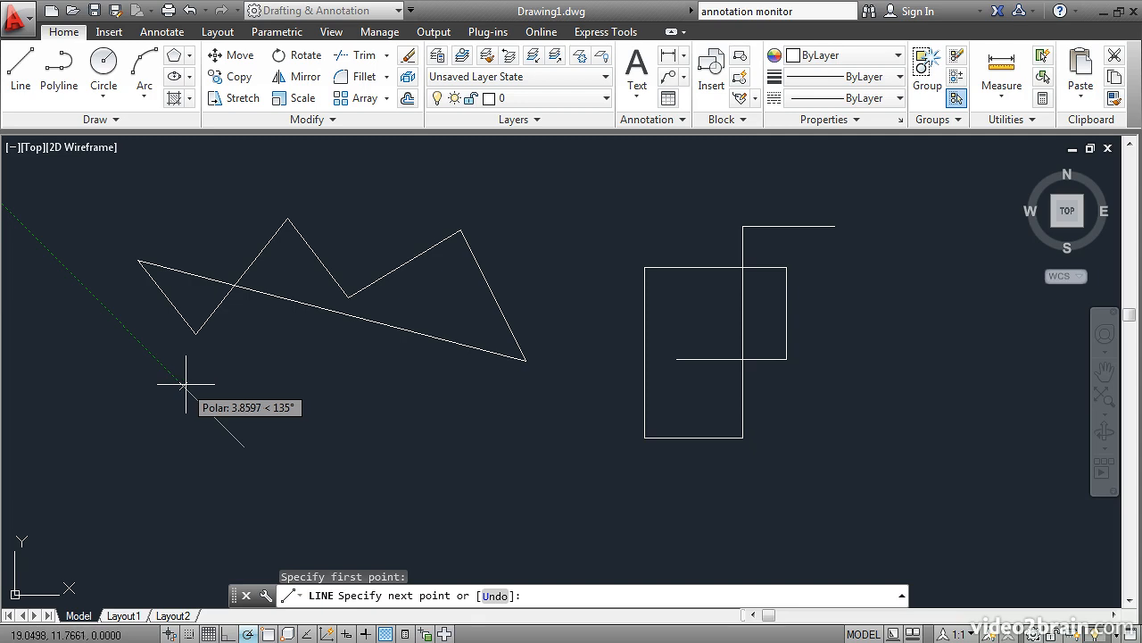
pyautogui.click(327, 447)
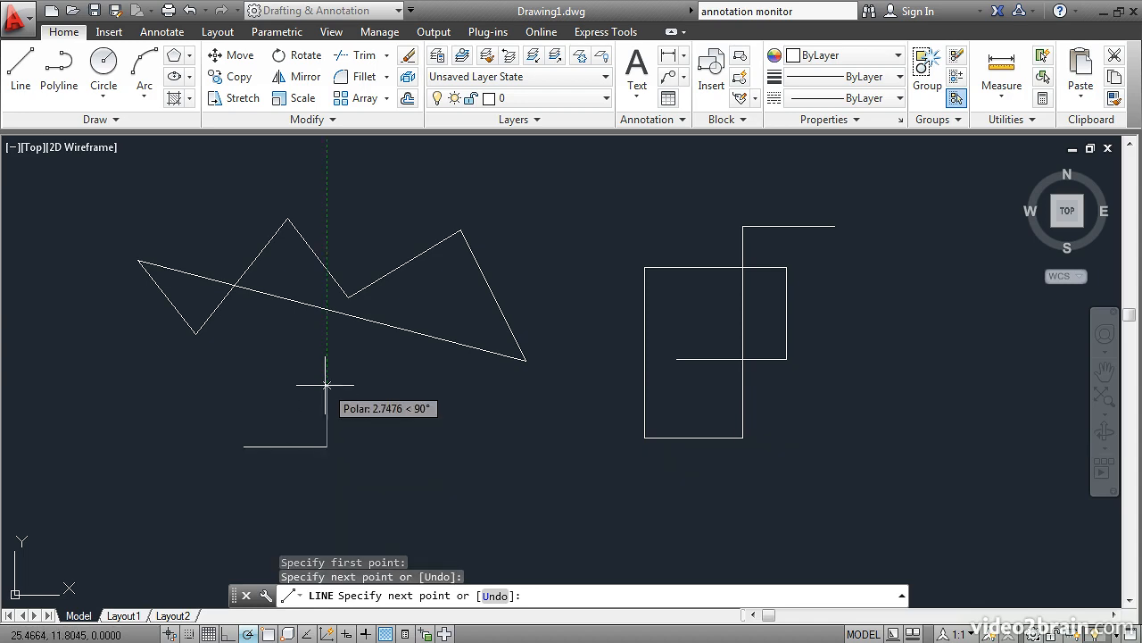
pyautogui.click(327, 393)
pyautogui.click(286, 344)
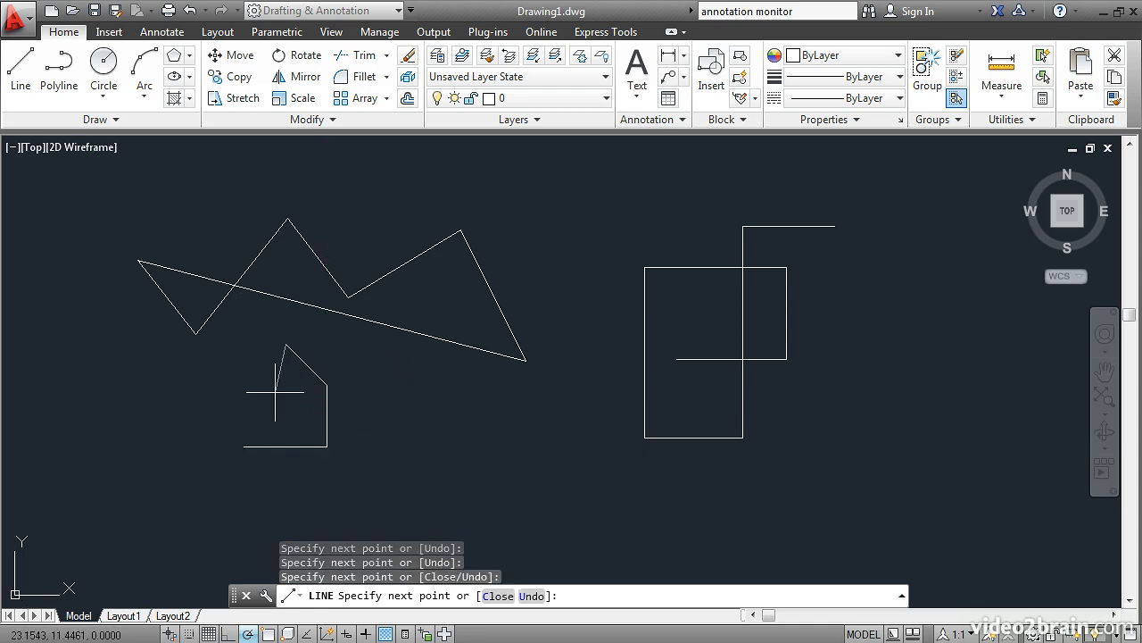
pyautogui.click(285, 420)
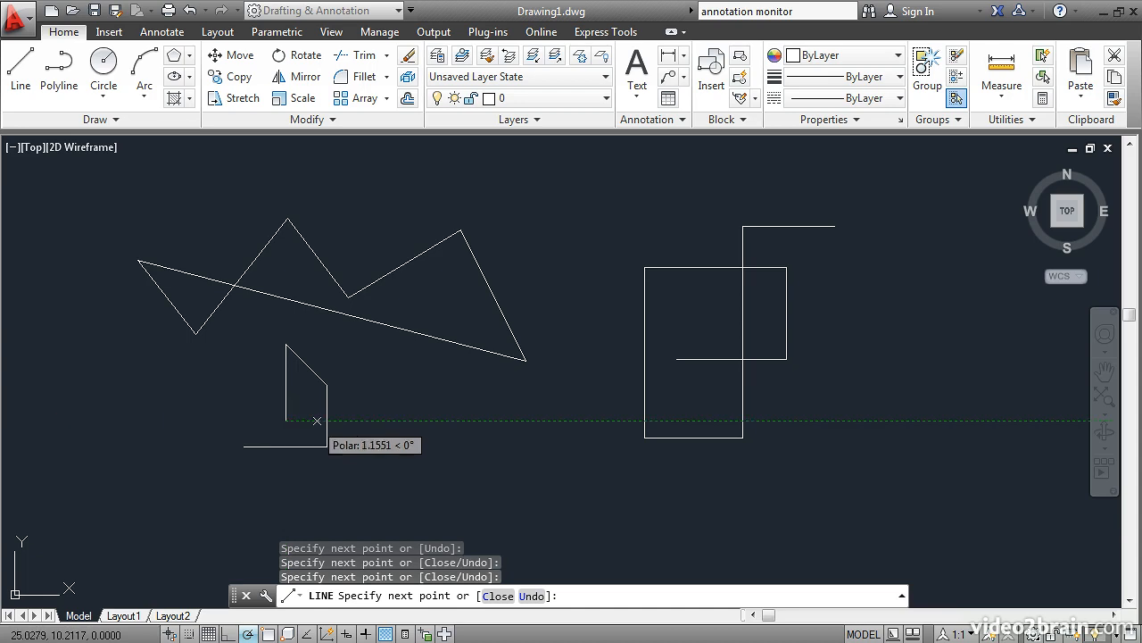
pyautogui.click(364, 420)
pyautogui.click(309, 475)
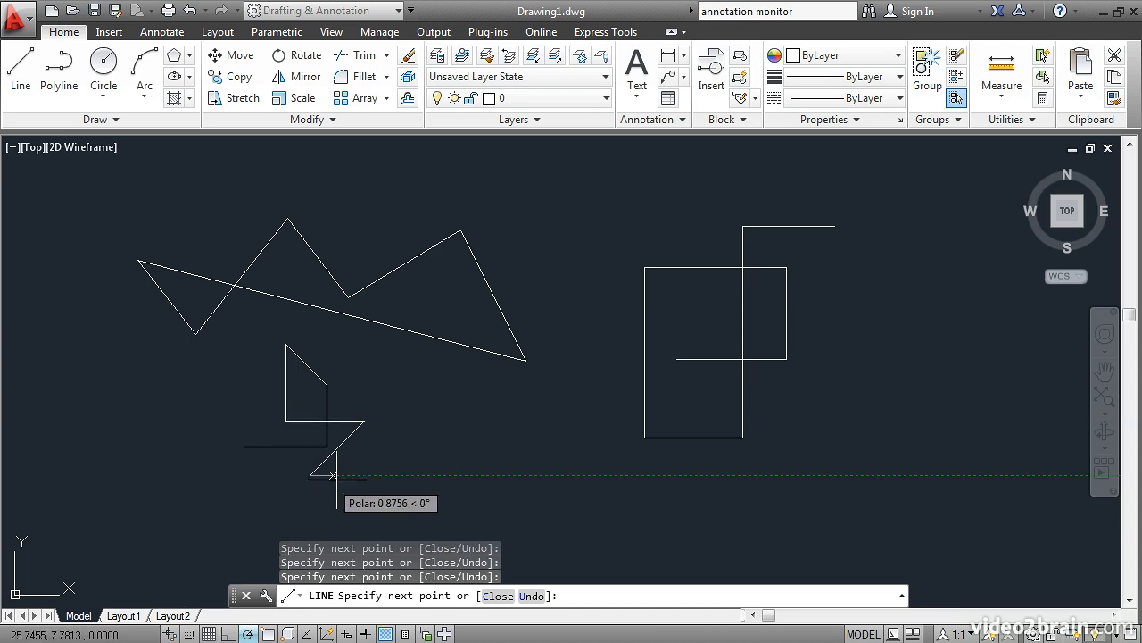
pyautogui.click(414, 475)
pyautogui.click(414, 386)
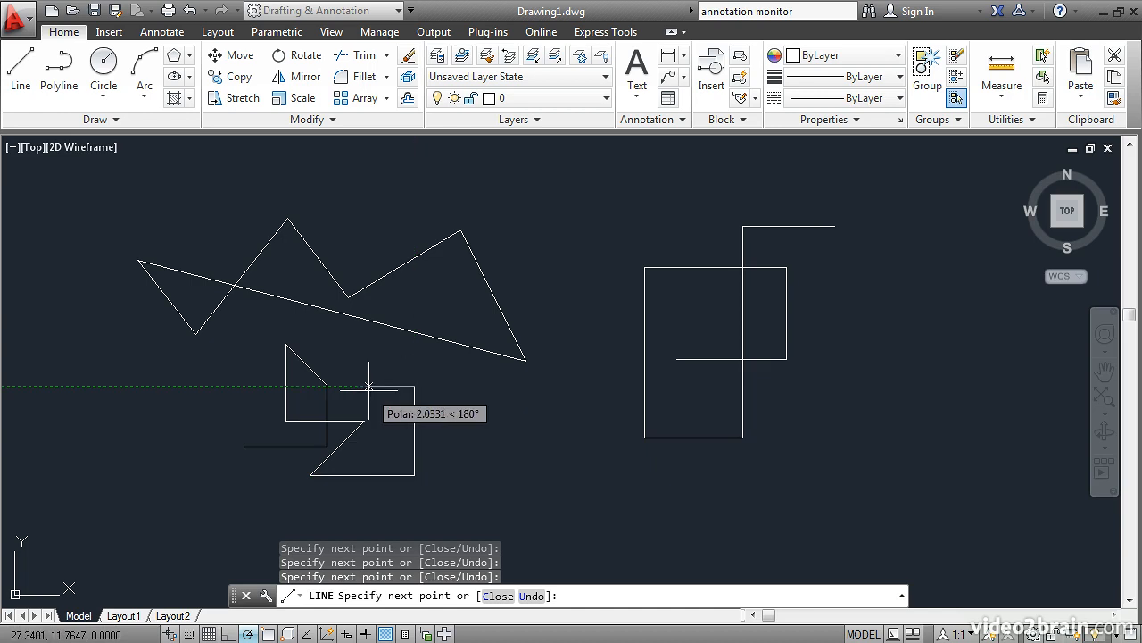
pyautogui.press('Return')
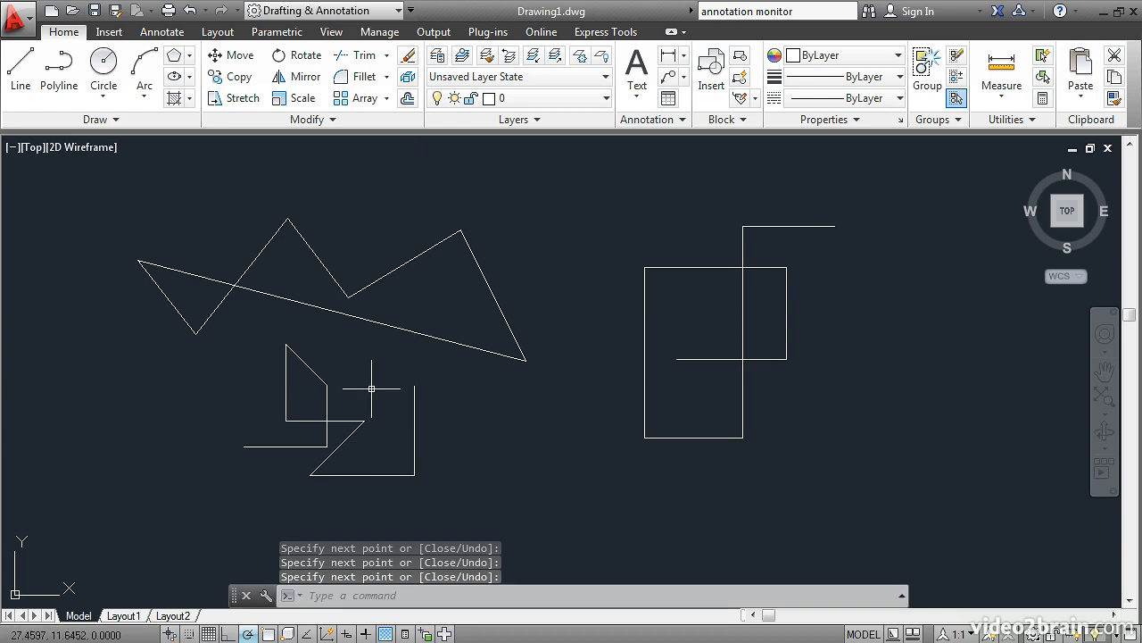
# - With polar tracking off, start a line in empty space right of the Ortho-drawn shape and draw its first segment to relative polar coordinate @4<0
pyautogui.moveTo(589, 370); pyautogui.dragTo(245, 377, button='middle')
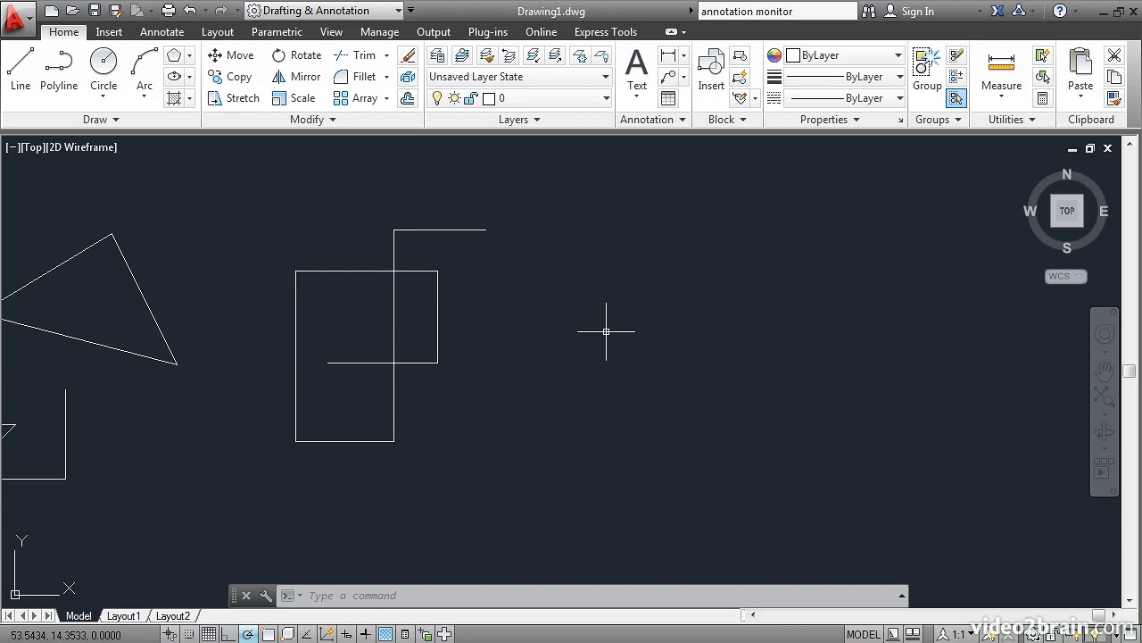
pyautogui.write('l')
pyautogui.press('Return')
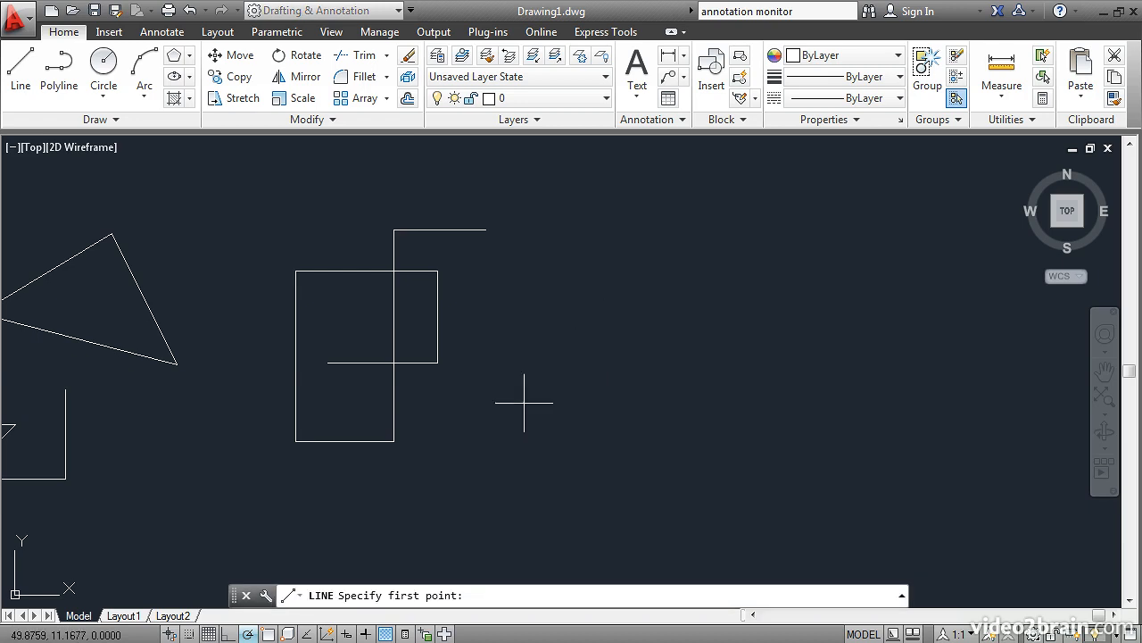
pyautogui.click(252, 630)
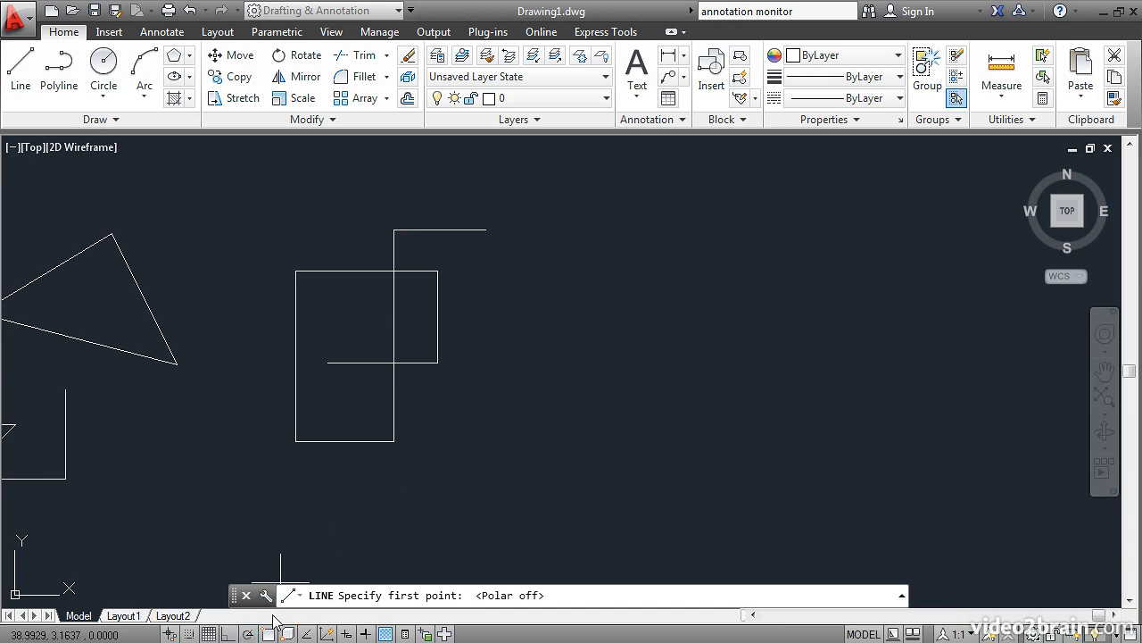
pyautogui.click(646, 350)
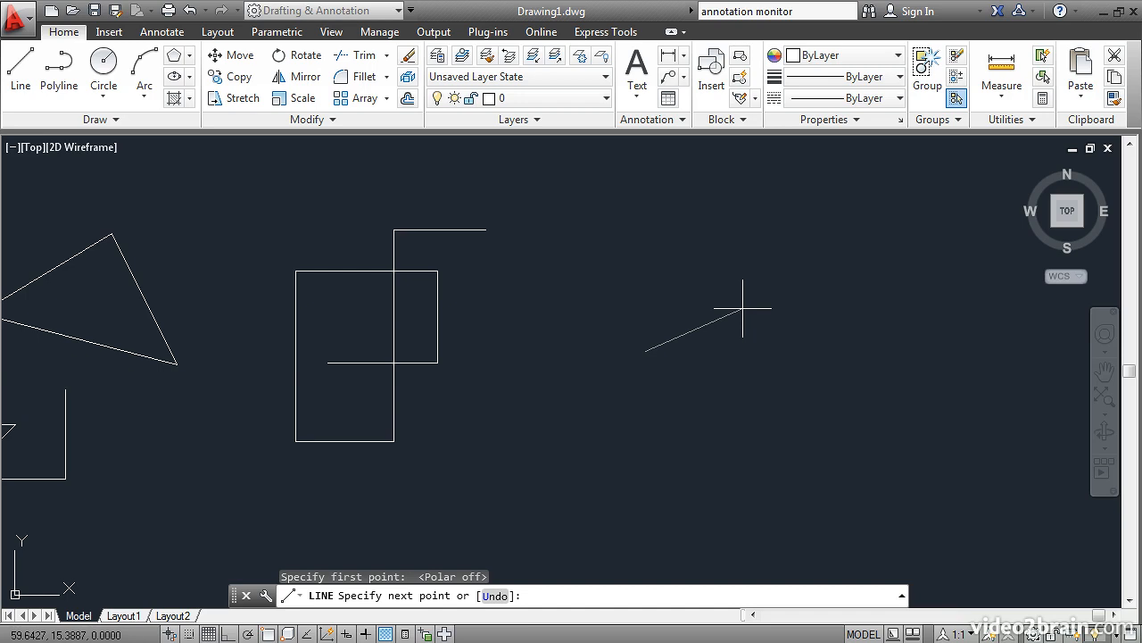
pyautogui.write('@')
pyautogui.write('4')
pyautogui.write('<')
pyautogui.write('0')
pyautogui.press('Return')
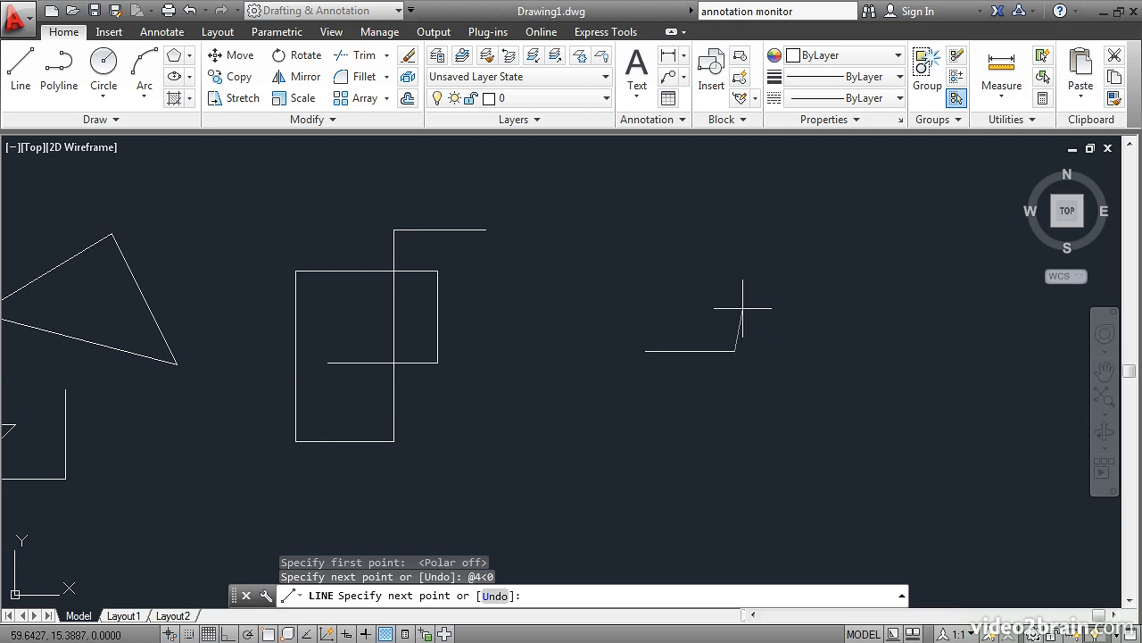
# - Continue the line with two connected segments at relative polar coordinates @3<30 and @5<-45, leaving the chain open
pyautogui.write('@3<30')
pyautogui.press('Return')
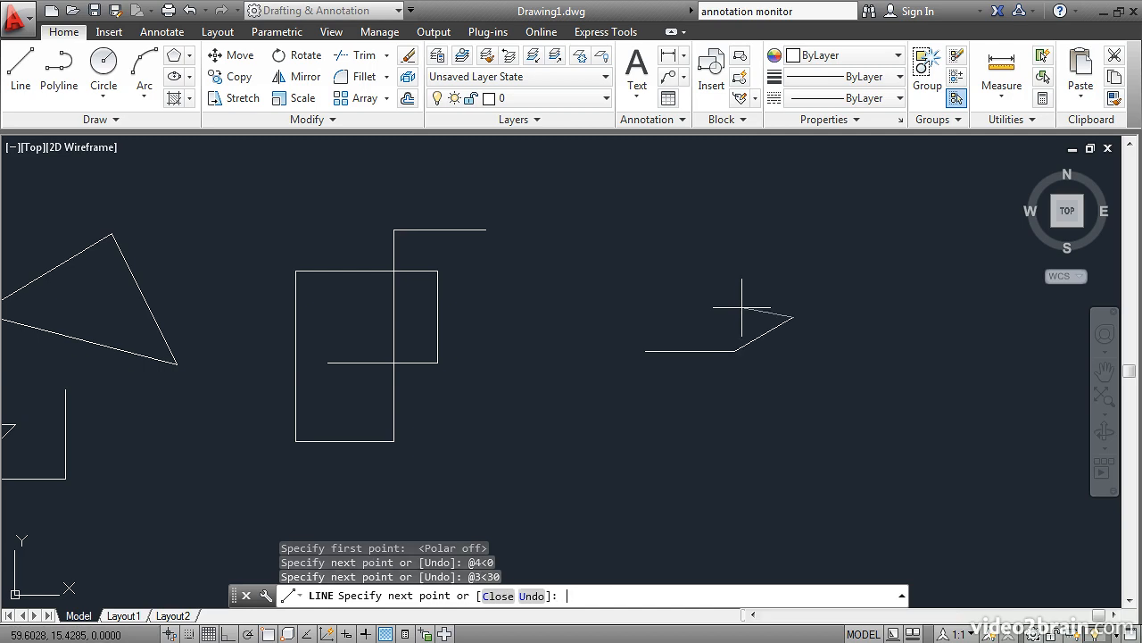
pyautogui.write('@5<-45')
pyautogui.press('Return')
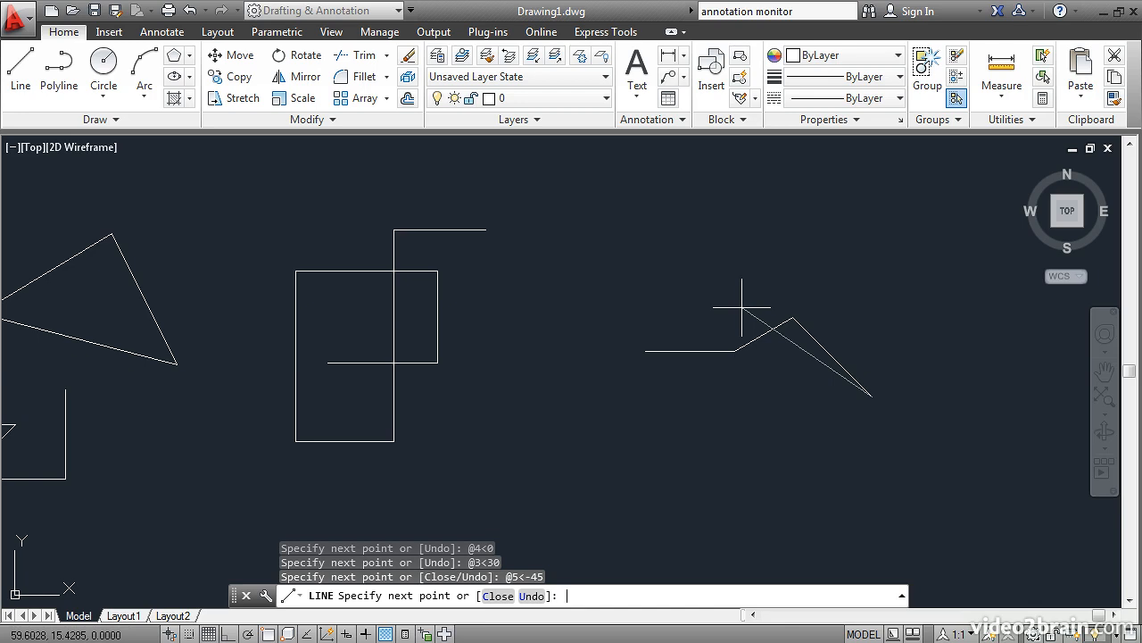
pyautogui.press('Return')
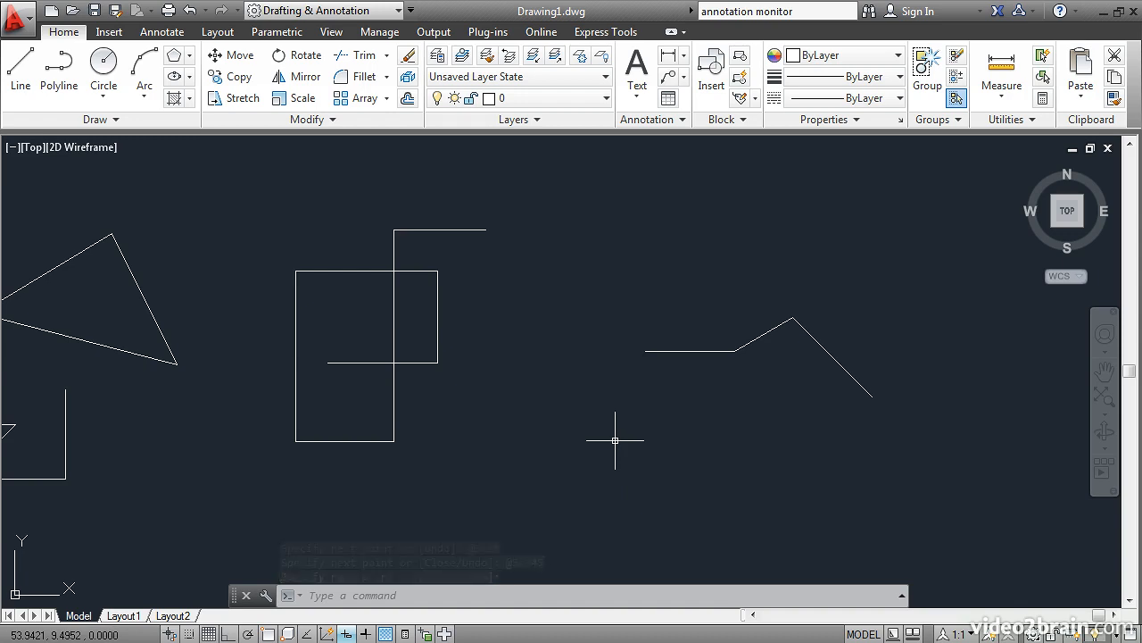
# - Start a new line in empty space right of the three-segment chain and draw a segment 7 units long, rising at 45 degrees
pyautogui.moveTo(675, 420); pyautogui.dragTo(189, 418, button='middle')
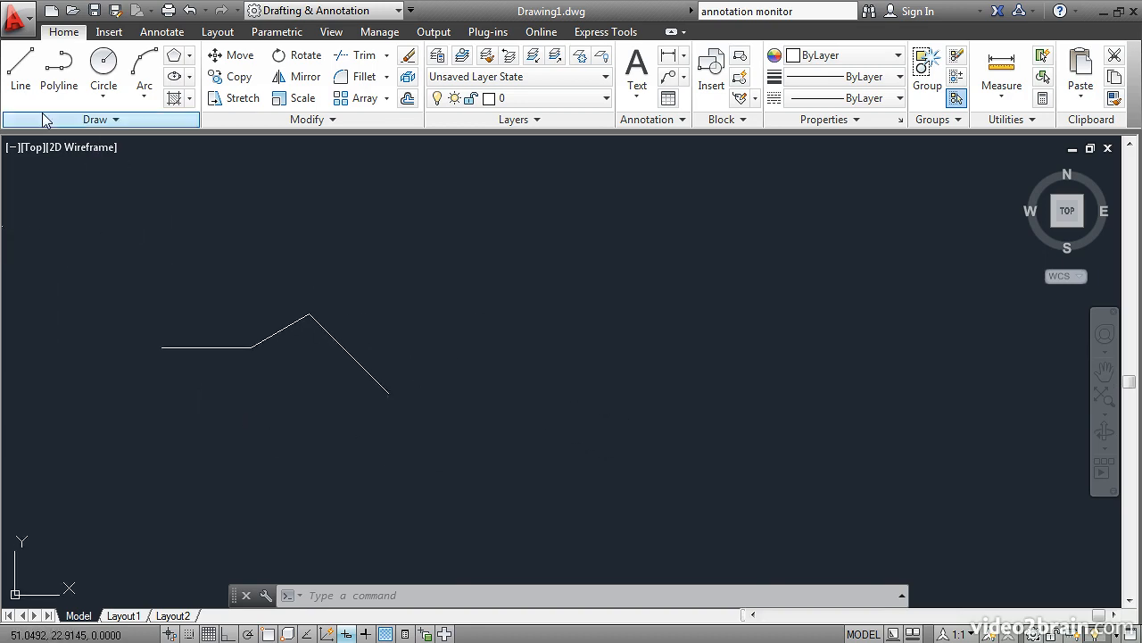
pyautogui.click(21, 80)
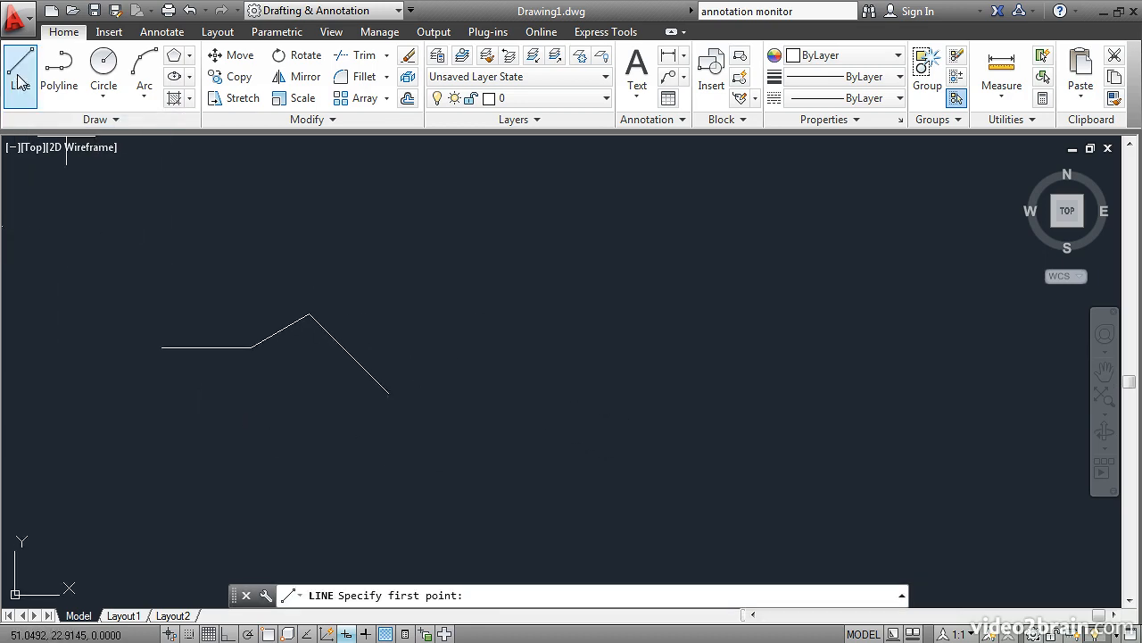
pyautogui.click(566, 354)
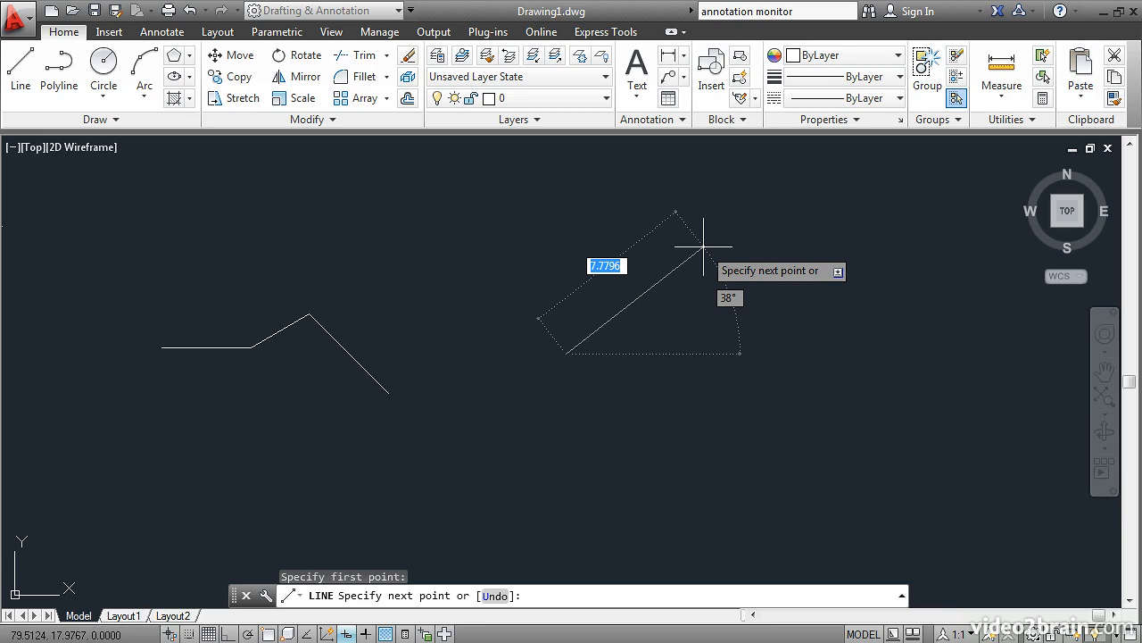
pyautogui.write('7')
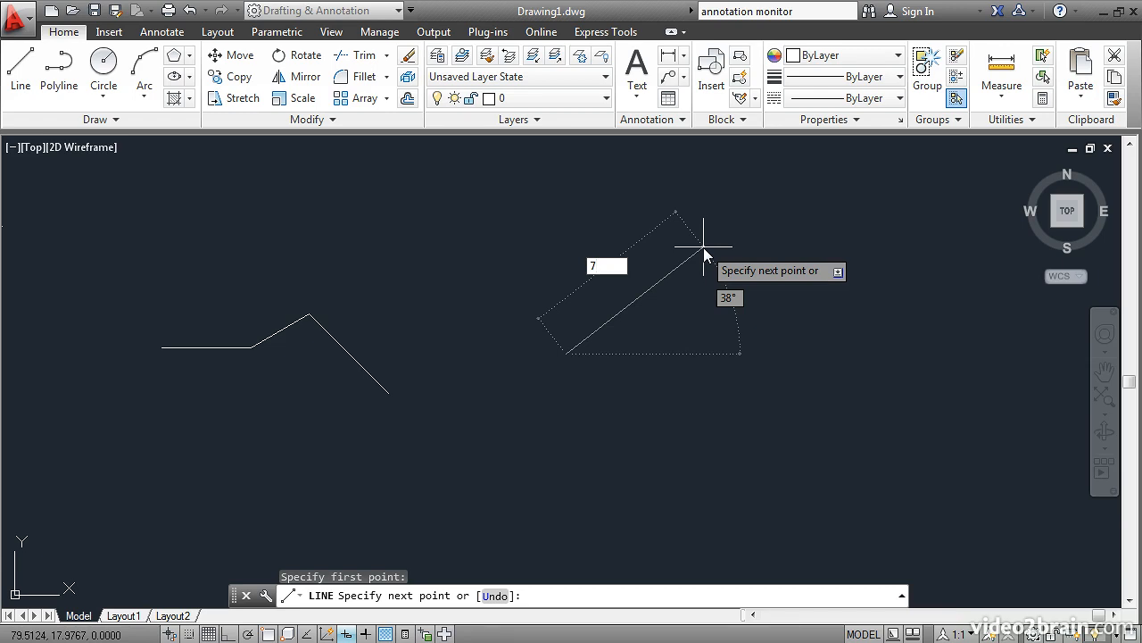
pyautogui.press('Tab')
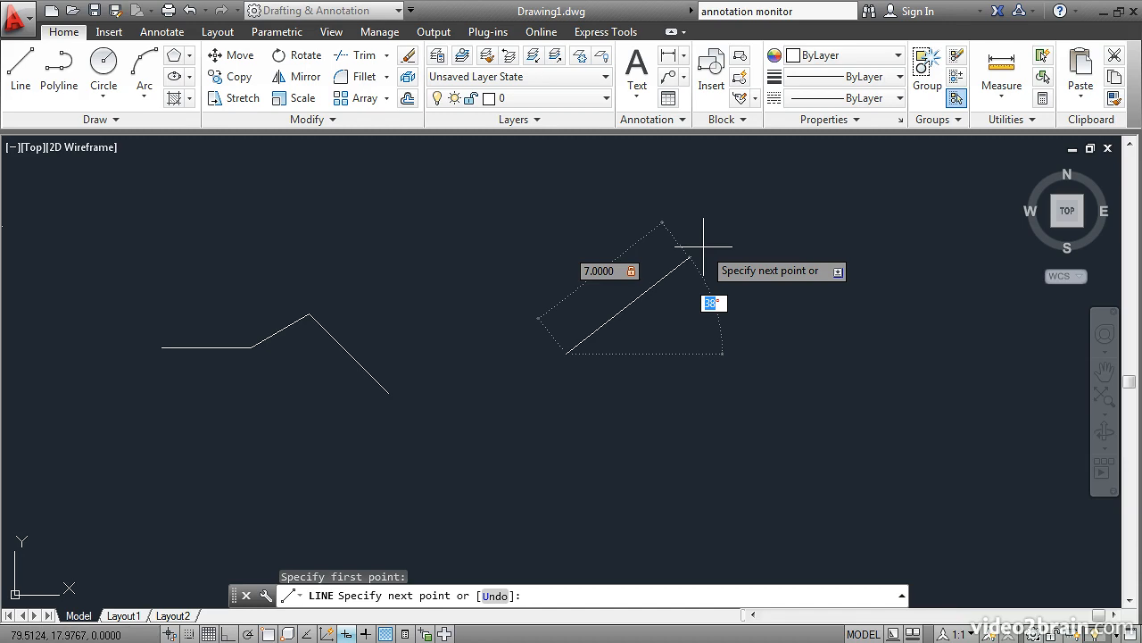
pyautogui.write('45')
pyautogui.press('Return')
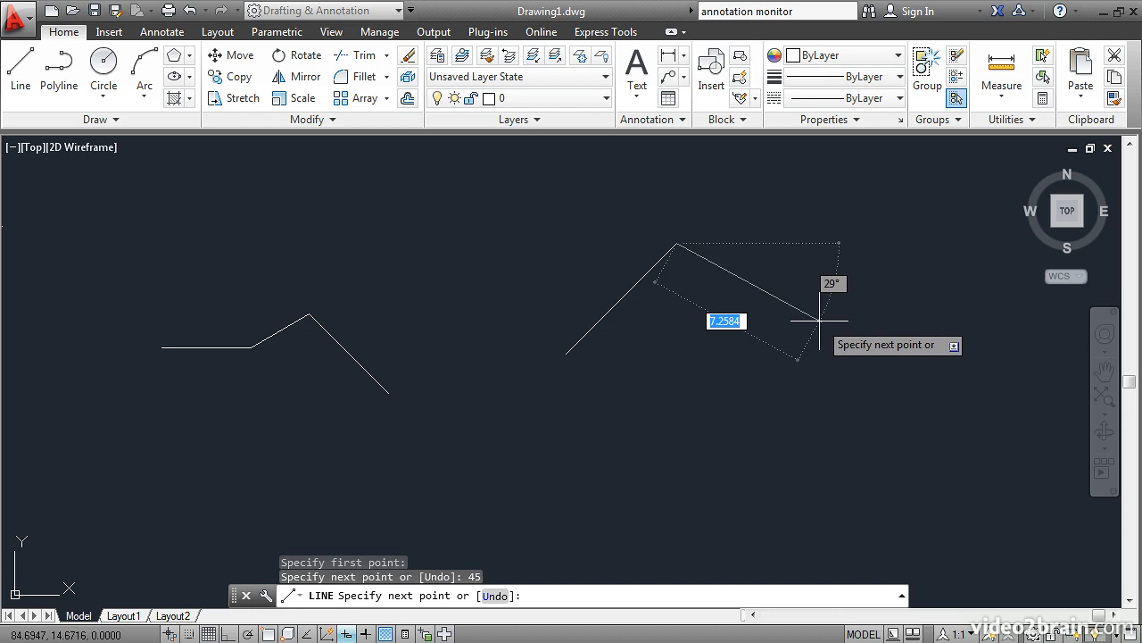
# - Add a connected segment 8 units long, sloping down to the right at 30 degrees
pyautogui.write('8')
pyautogui.press('Tab')
pyautogui.write('30')
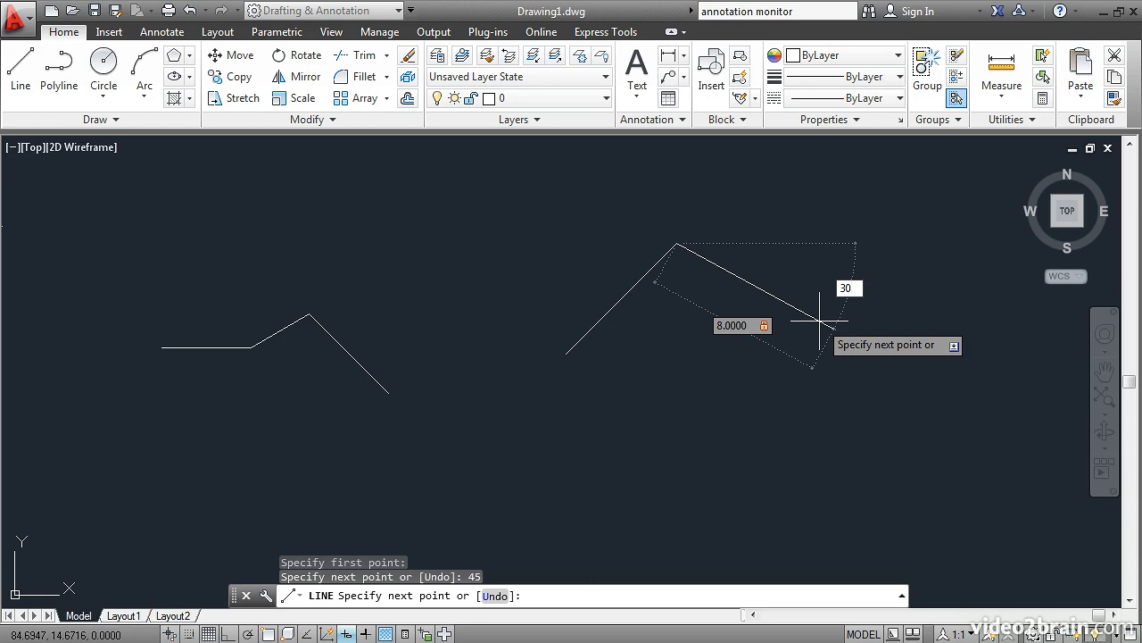
pyautogui.press('Return')
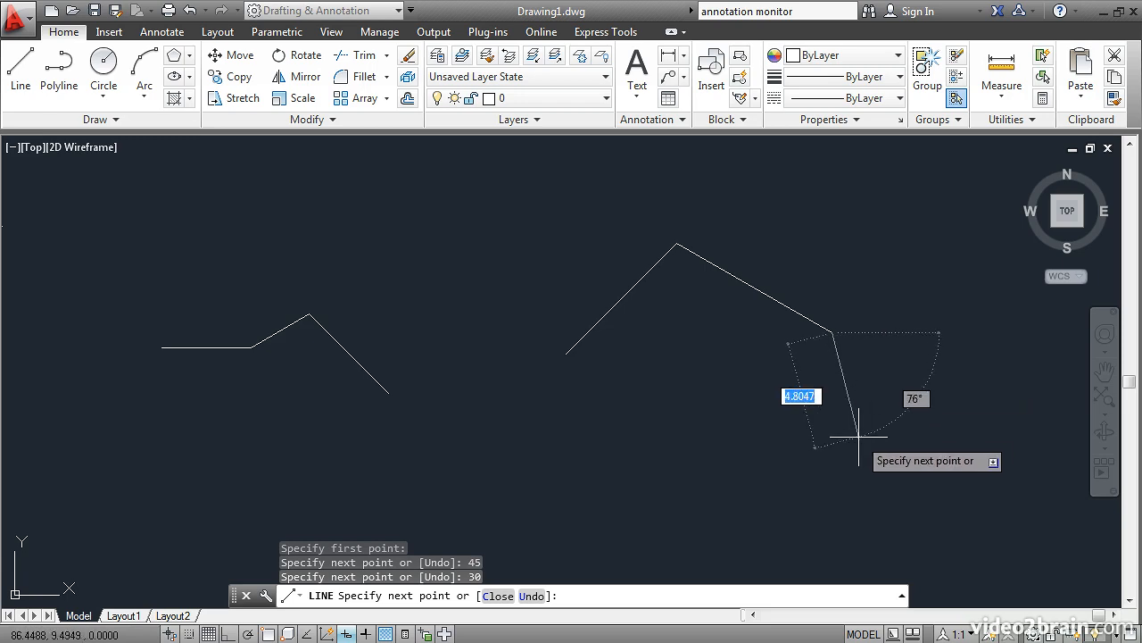
# - Add a connected segment 4 units long straight down at 90 degrees, and close the shape back to its first point
pyautogui.write('4')
pyautogui.press('Tab')
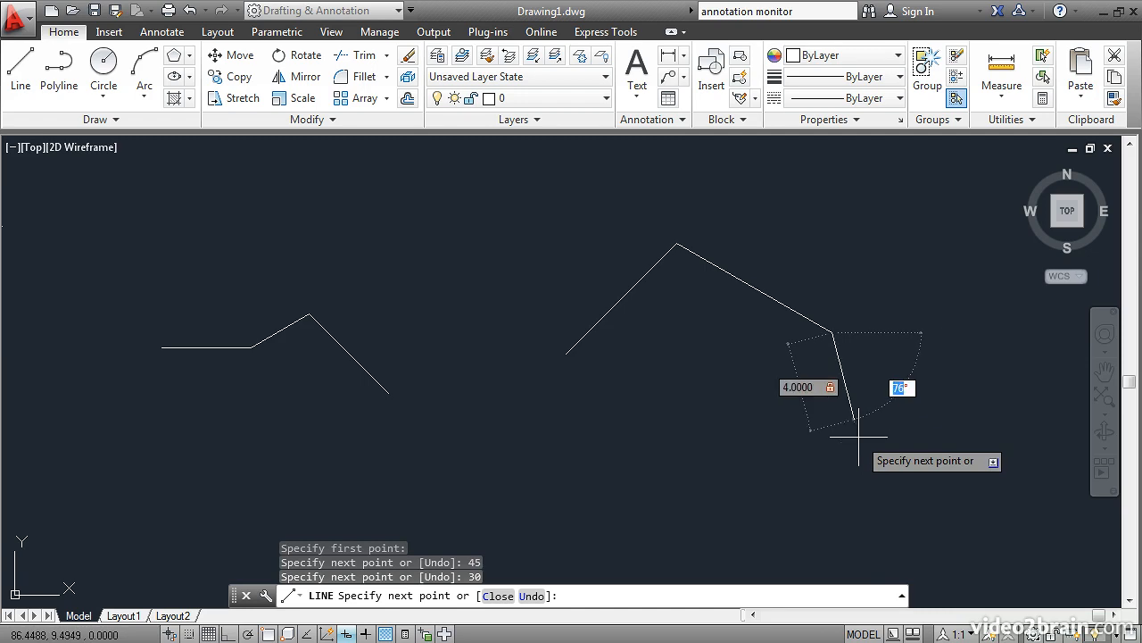
pyautogui.write('90')
pyautogui.press('Return')
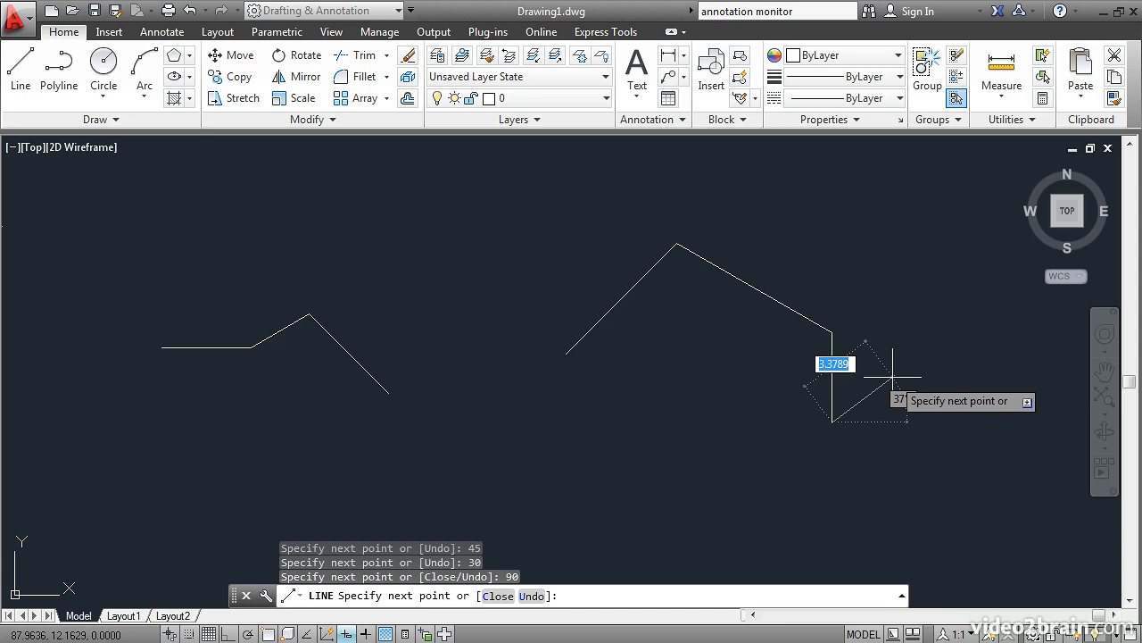
pyautogui.press('Down')
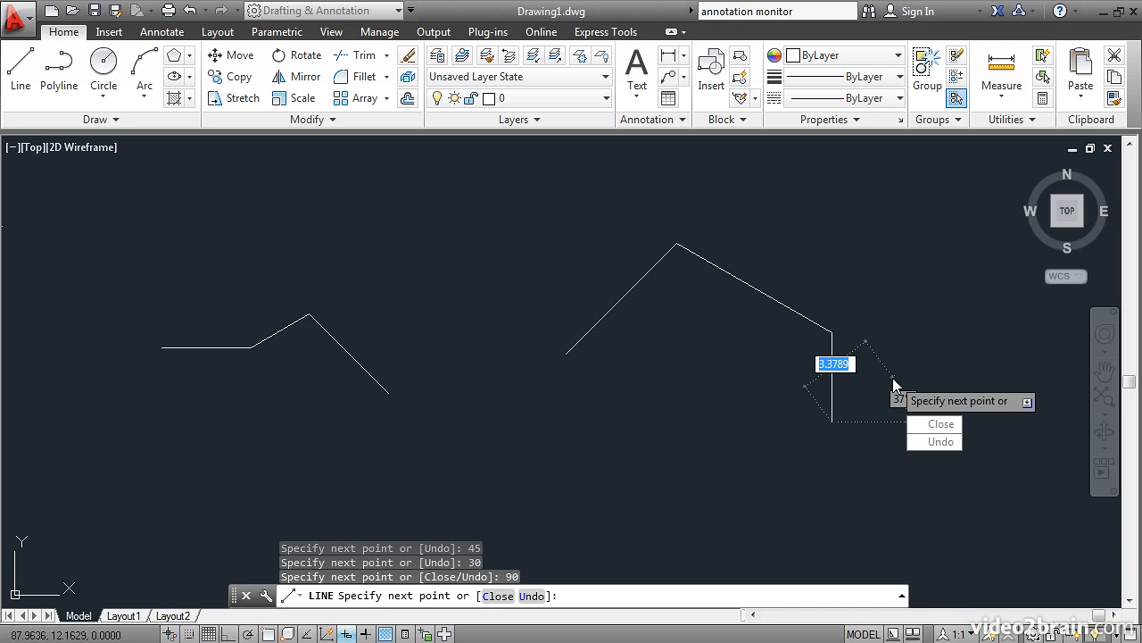
pyautogui.click(934, 424)
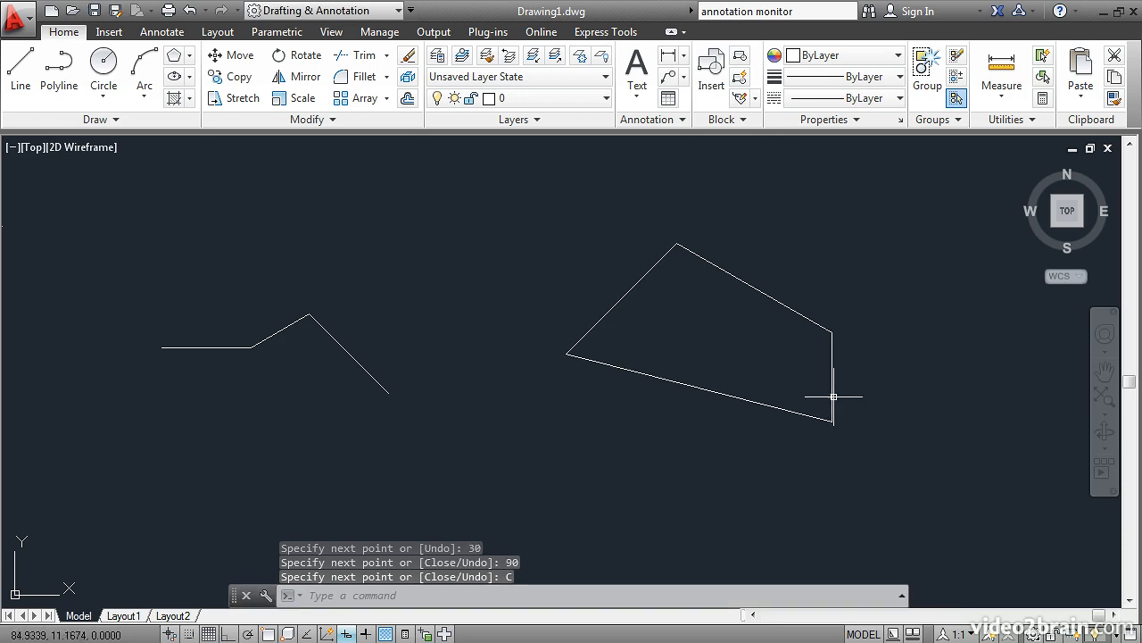